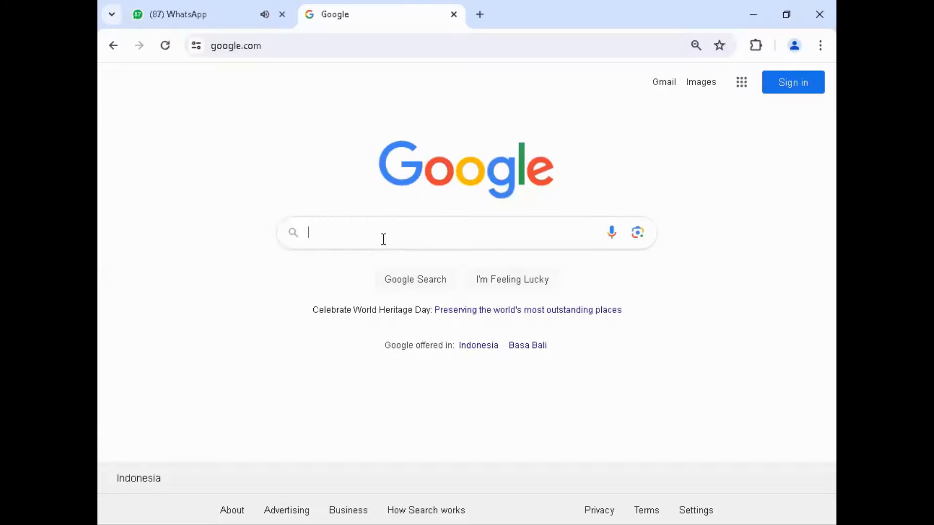
Step: Open the elearning.pnb.ac.id site and go to the lecturer's list of classes
key("ctrl+l")
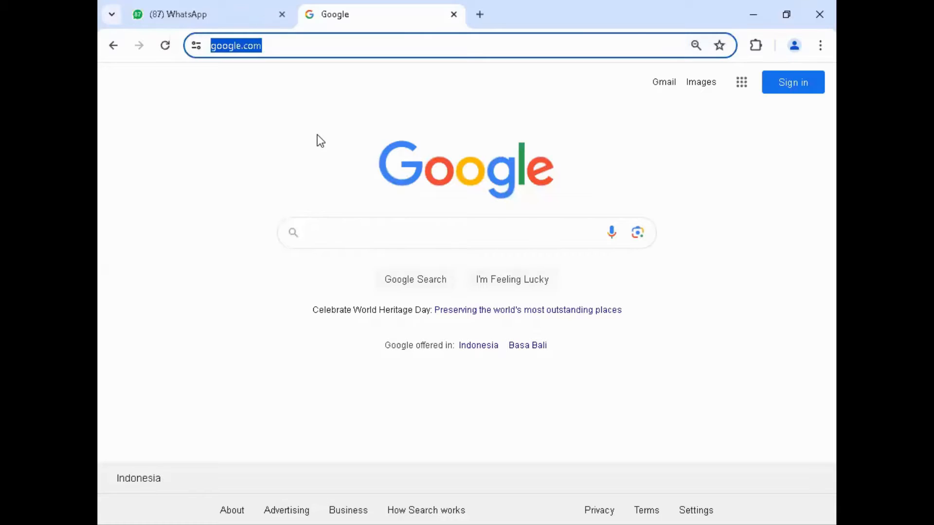
type("elearning.pnb.ac.id")
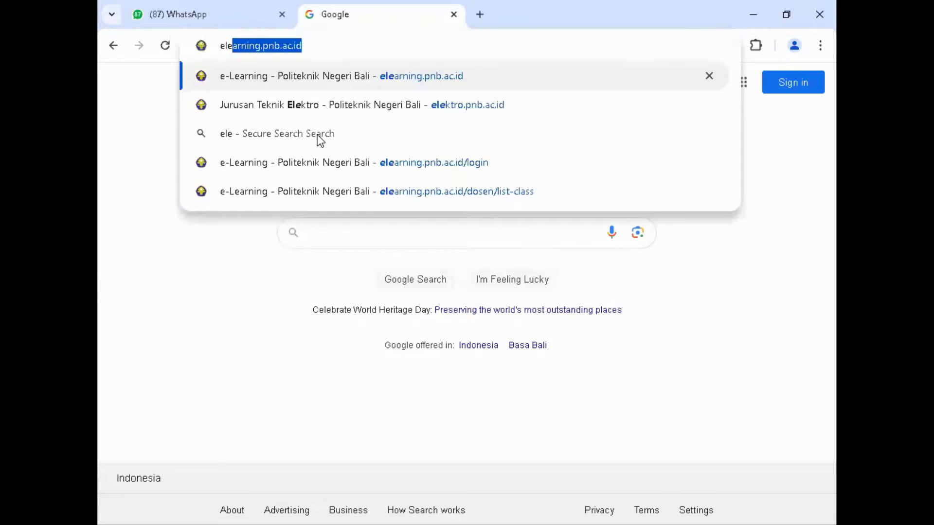
key("Return")
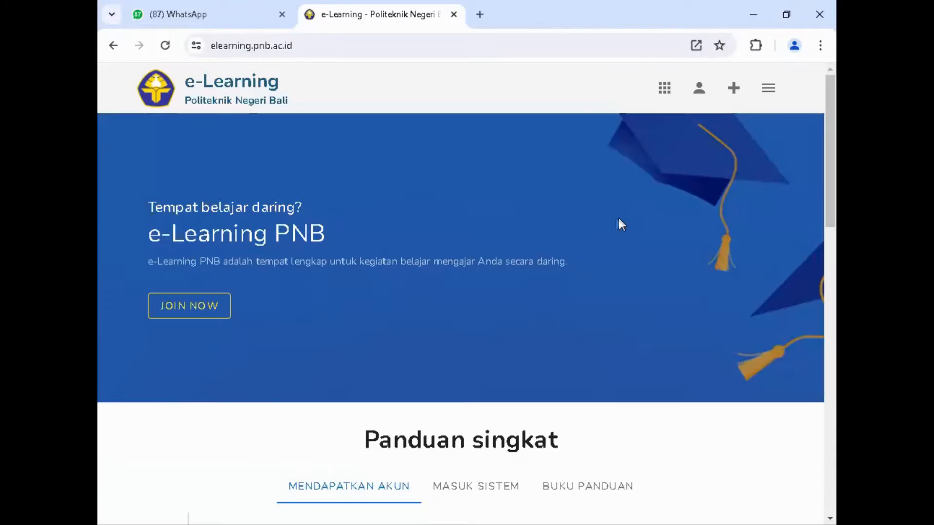
left_click(665, 89)
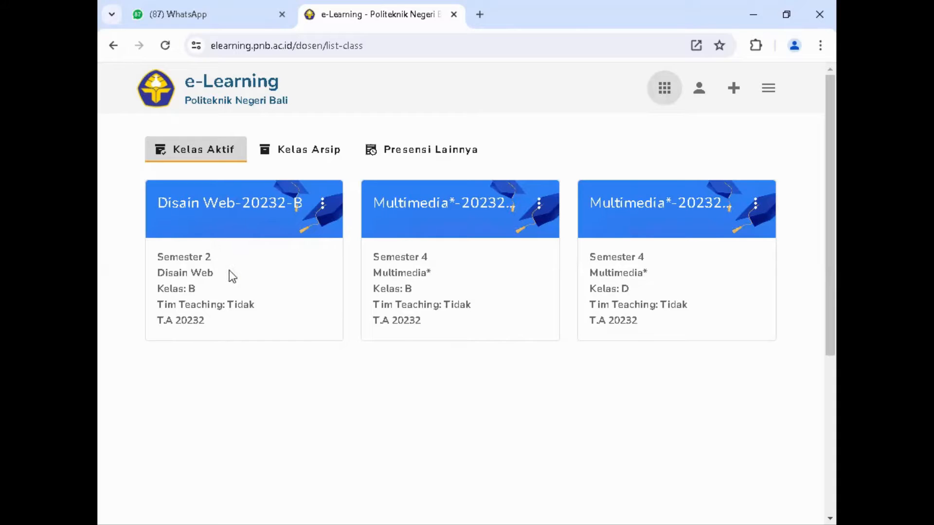
Step: Open Presensi Lainnya and look through its attendance form and the list of ongoing attendance
left_click(430, 155)
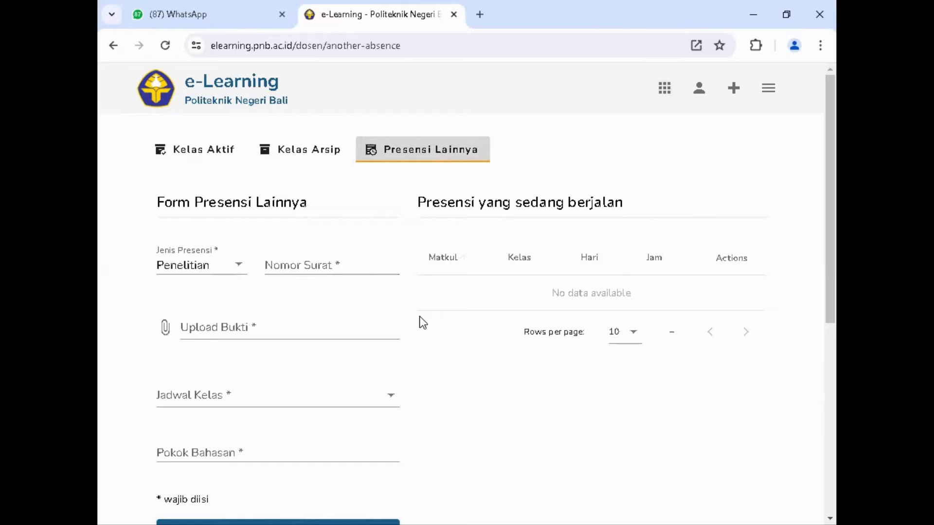
scroll(423, 323, "down", 5)
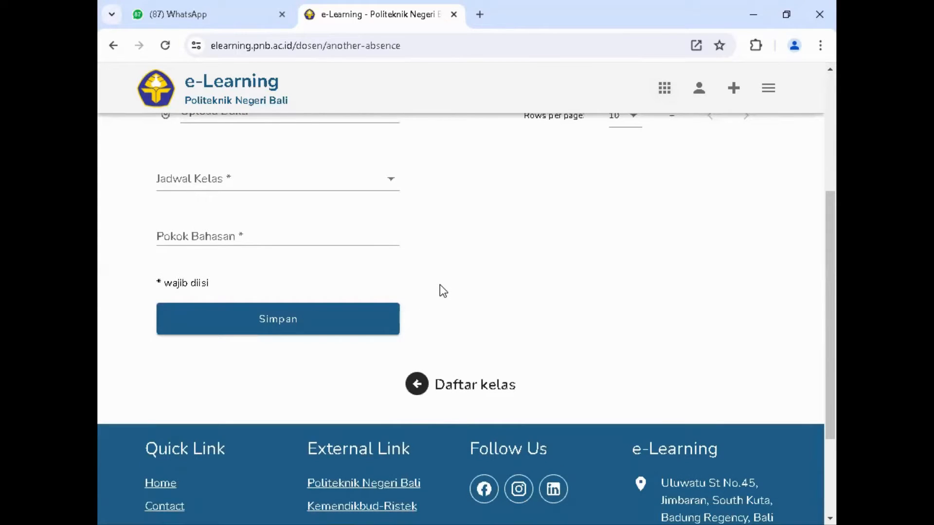
scroll(440, 284, "up", 5)
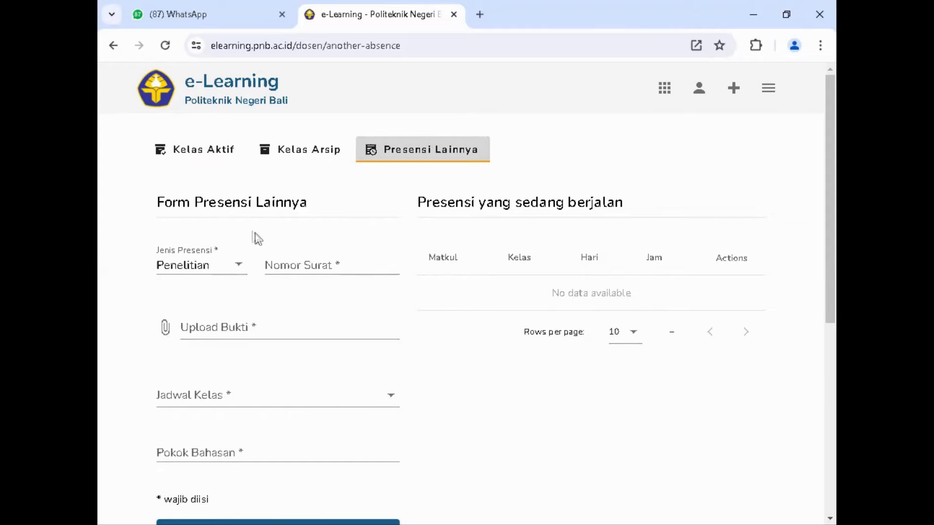
scroll(496, 365, "down", 4)
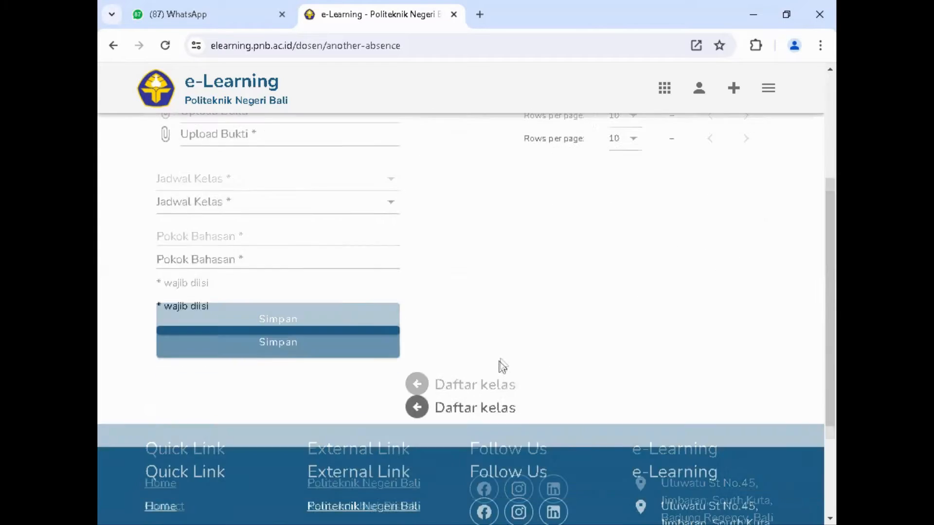
scroll(499, 350, "up", 4)
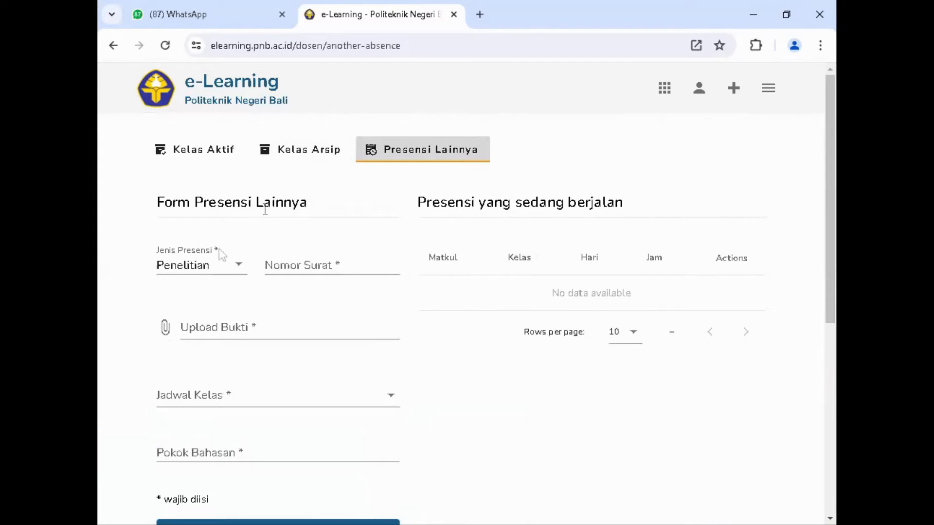
scroll(627, 318, "down", 4)
scroll(482, 265, "up", 3)
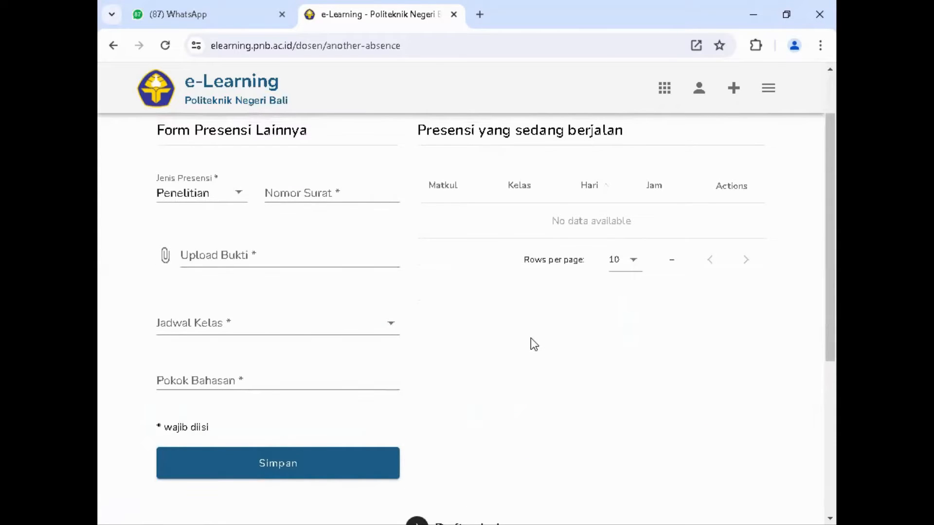
scroll(564, 366, "up", 2)
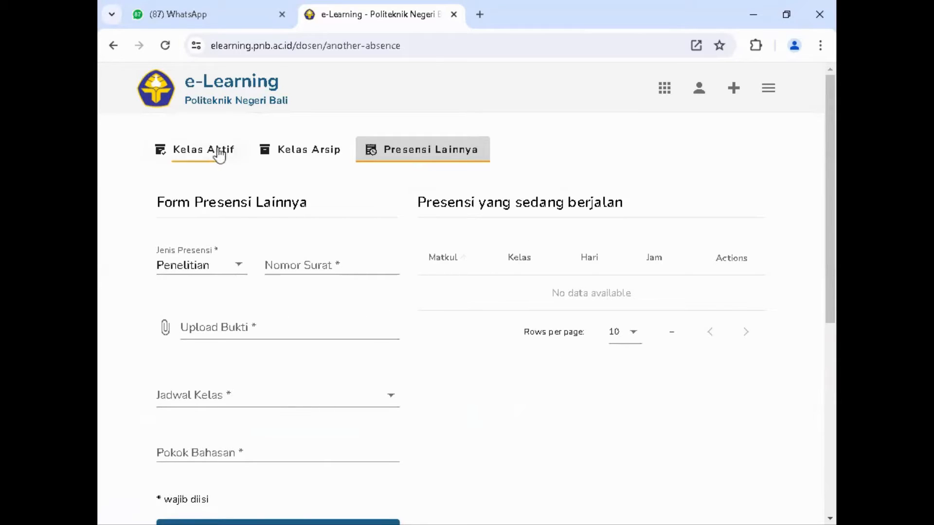
Step: Return to the active classes and open the Tugas page of the Disain Web-20232-B class
left_click(200, 155)
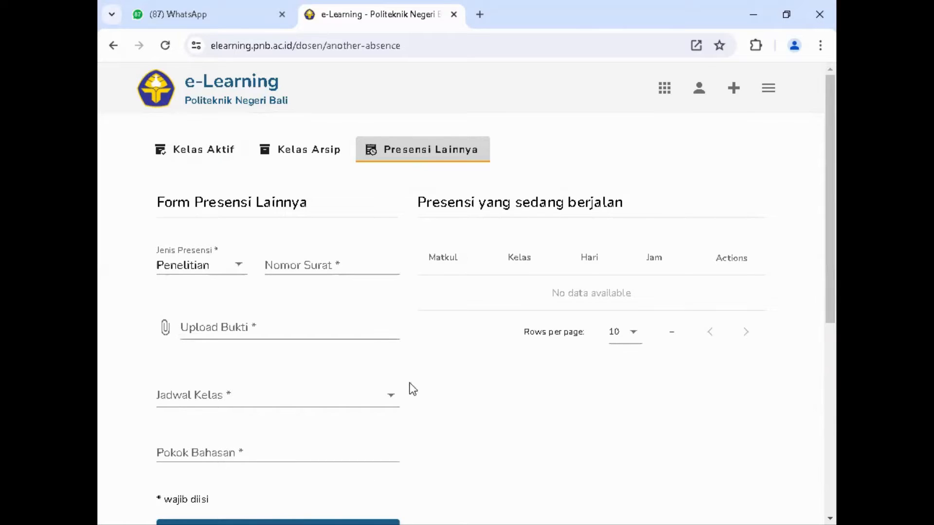
left_click(207, 154)
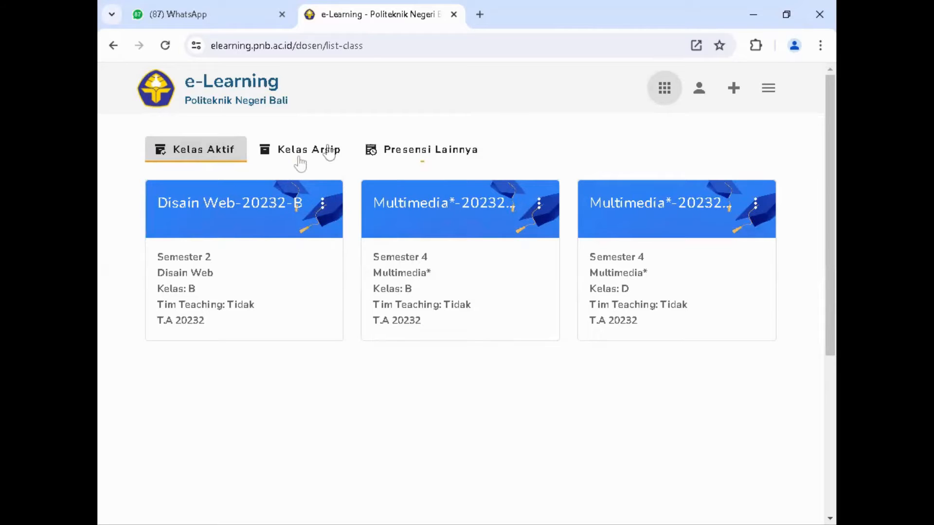
left_click(244, 209)
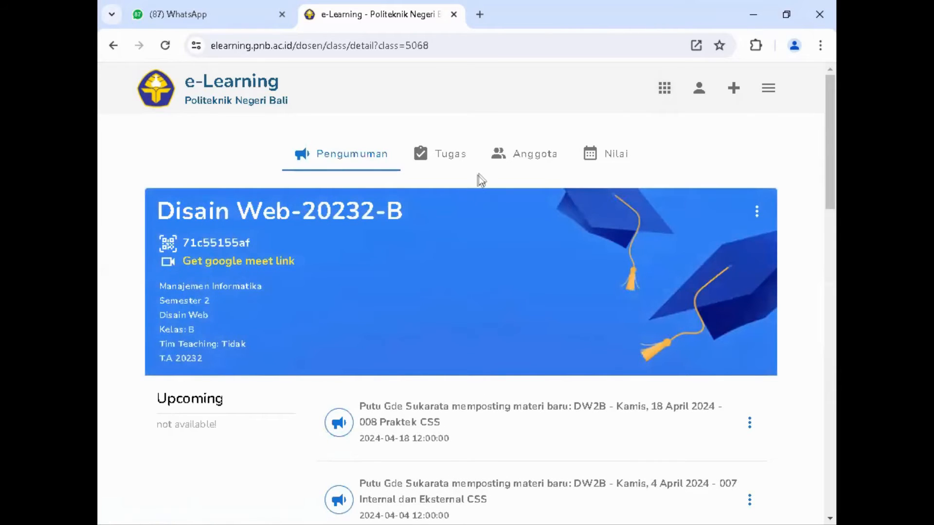
scroll(460, 359, "down", 2)
scroll(452, 244, "up", 2)
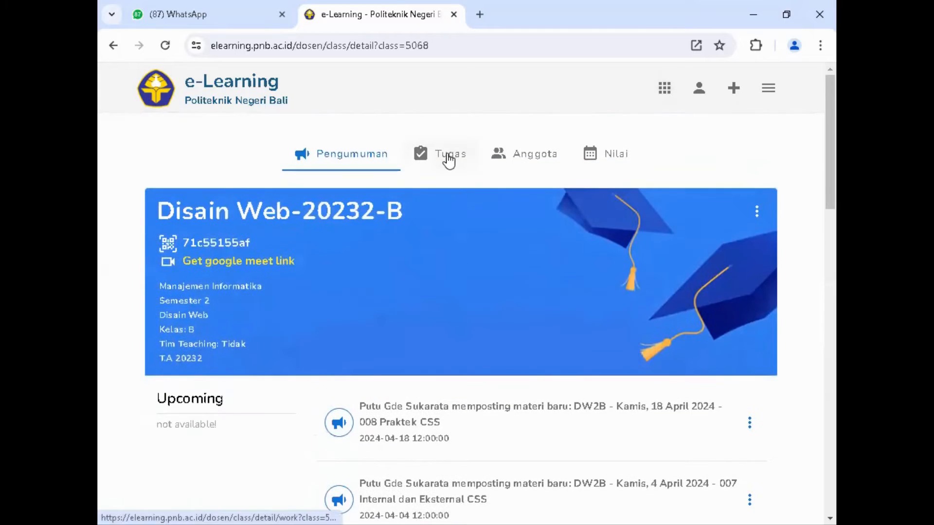
left_click(448, 160)
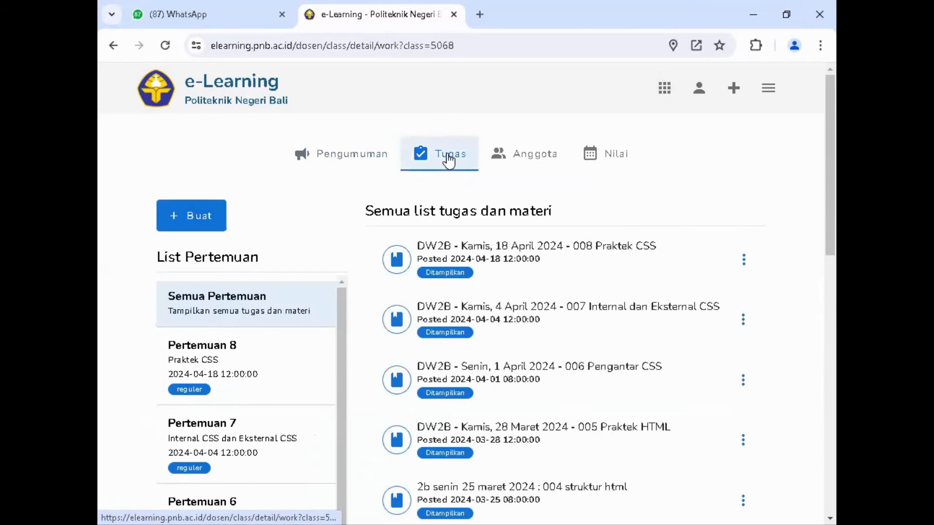
Step: Start creating a new class meeting and set its title to "Pertemuan 9"
left_click(196, 223)
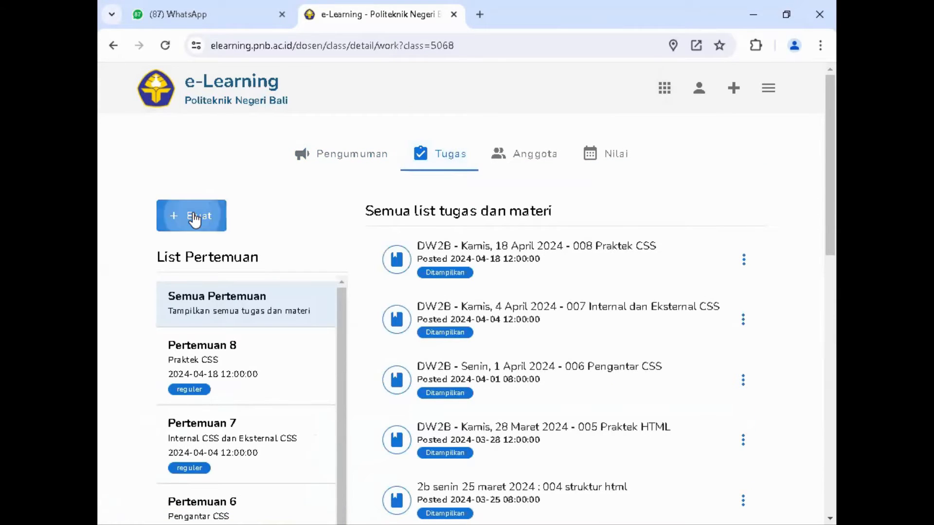
left_click(243, 375)
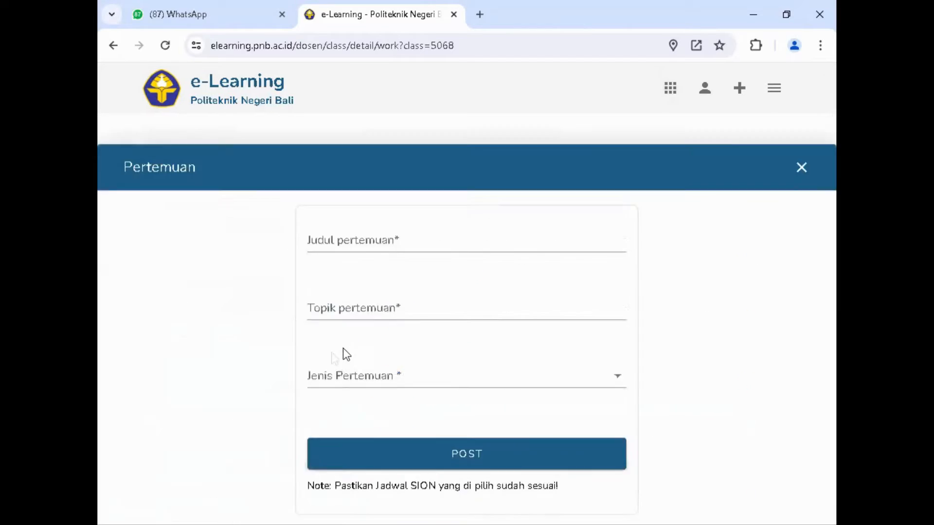
left_click(425, 160)
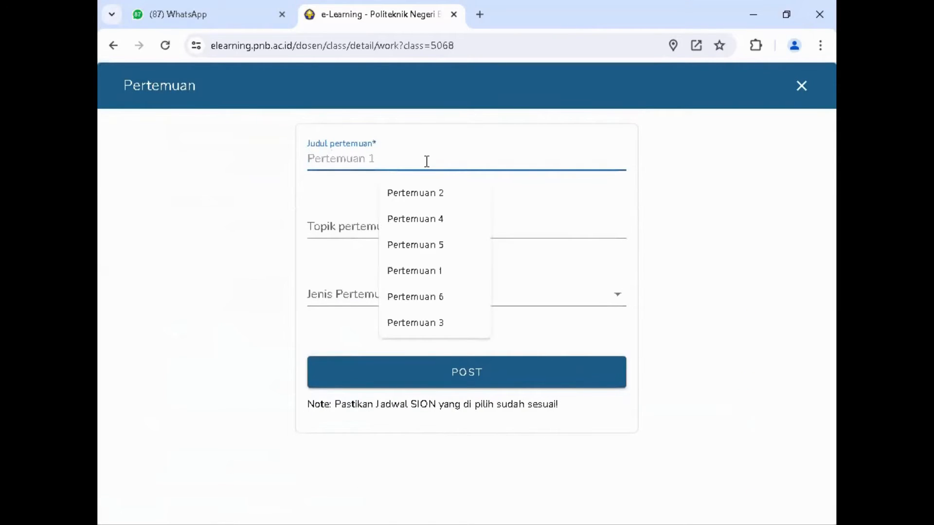
left_click(432, 193)
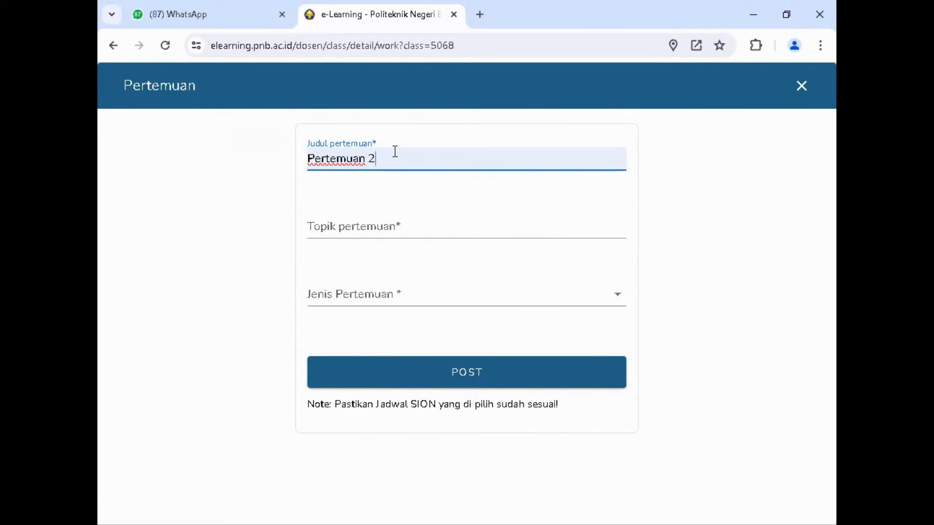
key("BackSpace")
type("9")
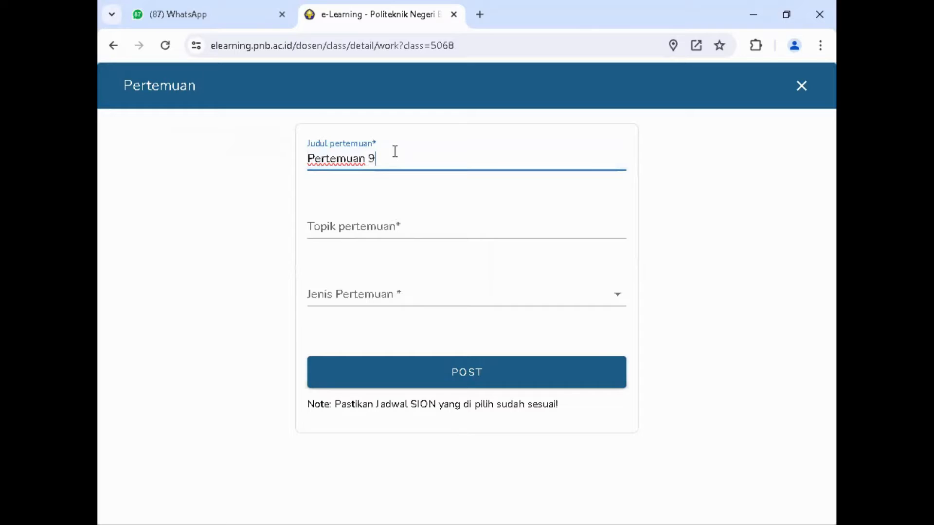
Step: Set the meeting topic to "Quiz 1" and the meeting type to reguler
left_click(376, 222)
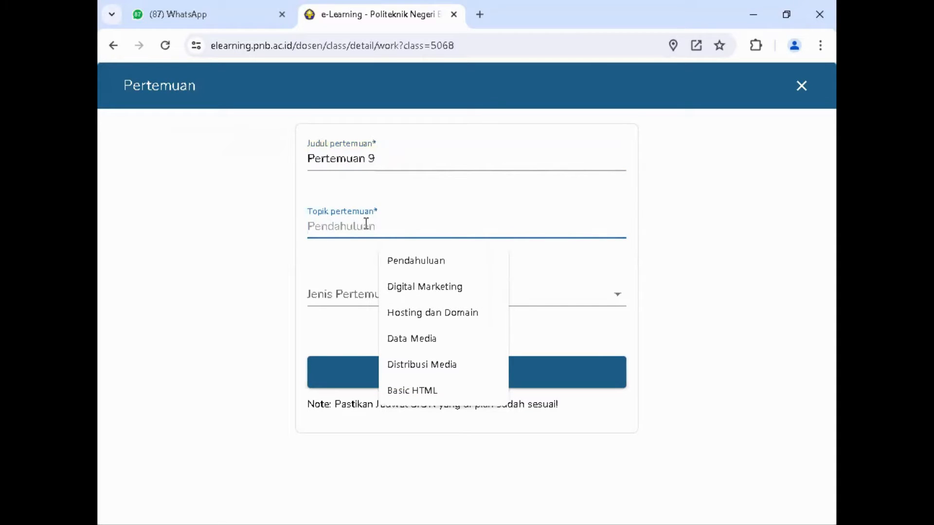
type("Quiz 1")
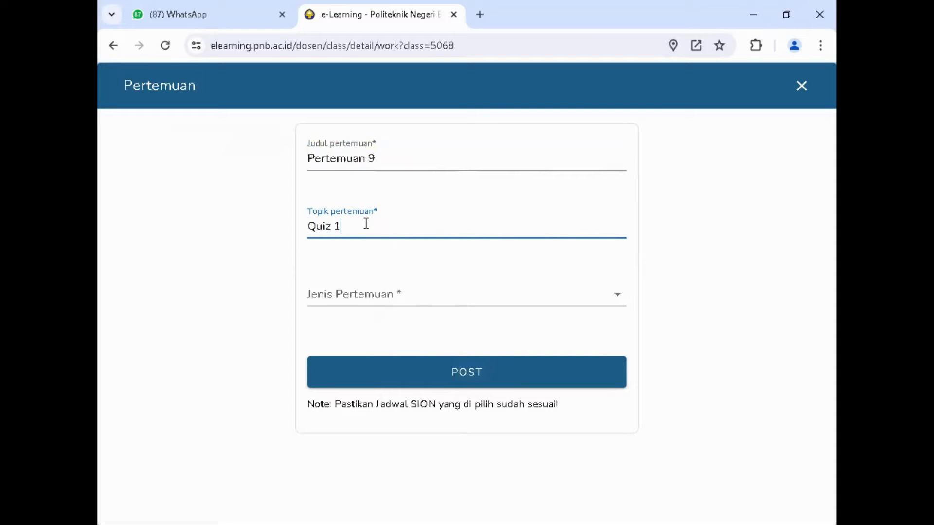
left_click(354, 297)
left_click(343, 327)
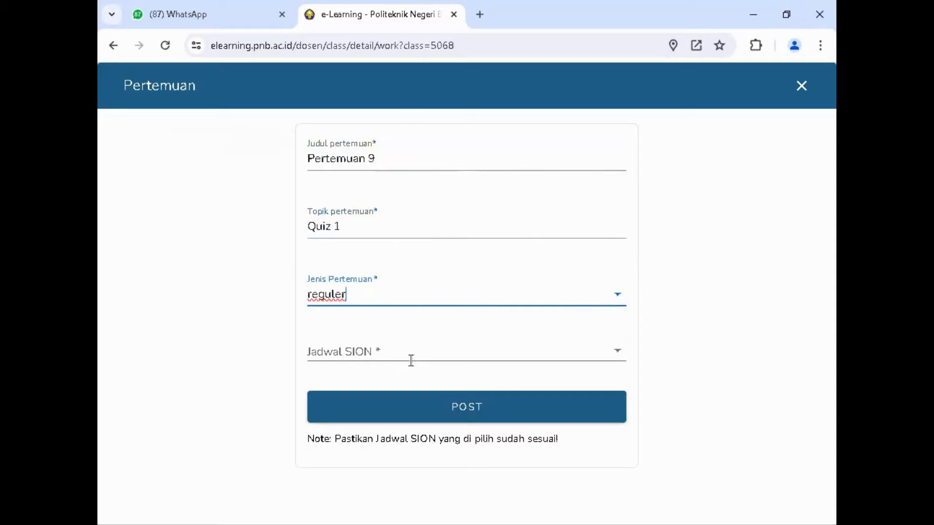
Step: Assign the Disain Web-B SION schedule of 2024-04-22, 08:00:00-11:30:00, then post the meeting and close its form
left_click(366, 353)
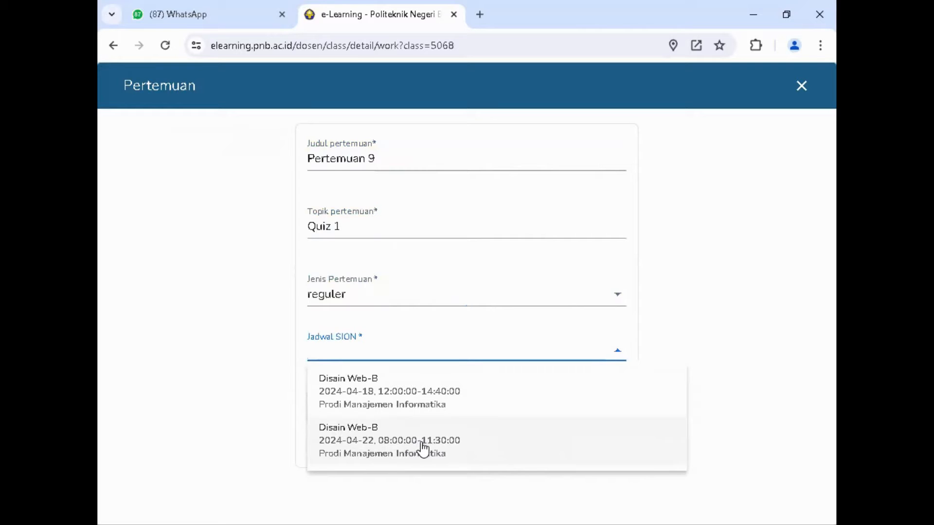
left_click(378, 440)
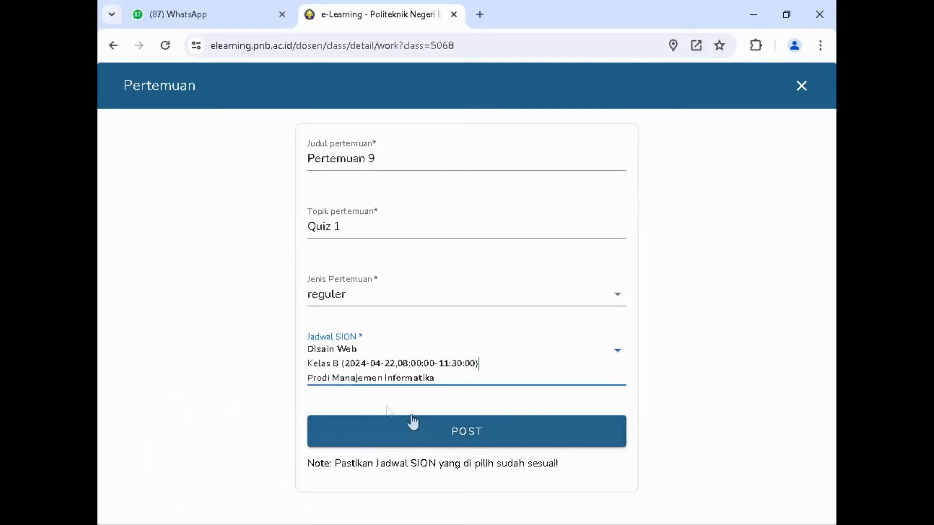
left_click(468, 433)
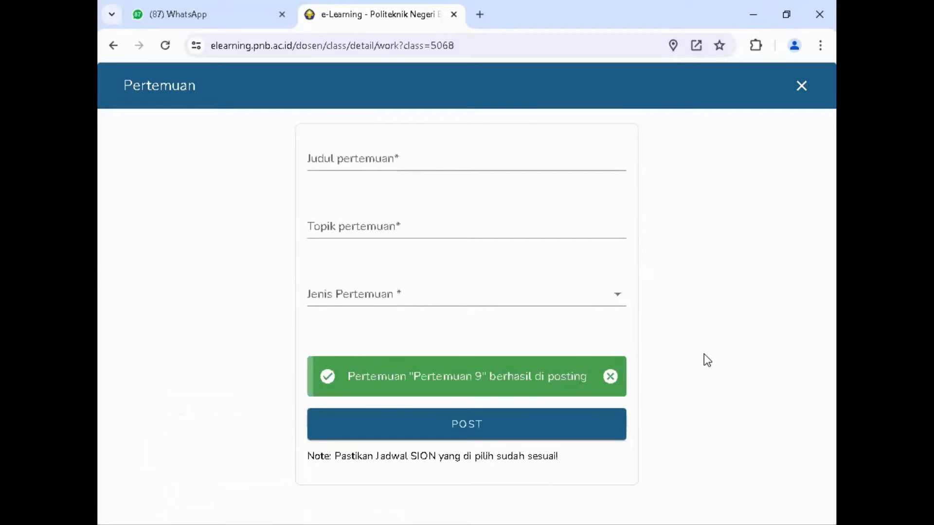
left_click(802, 87)
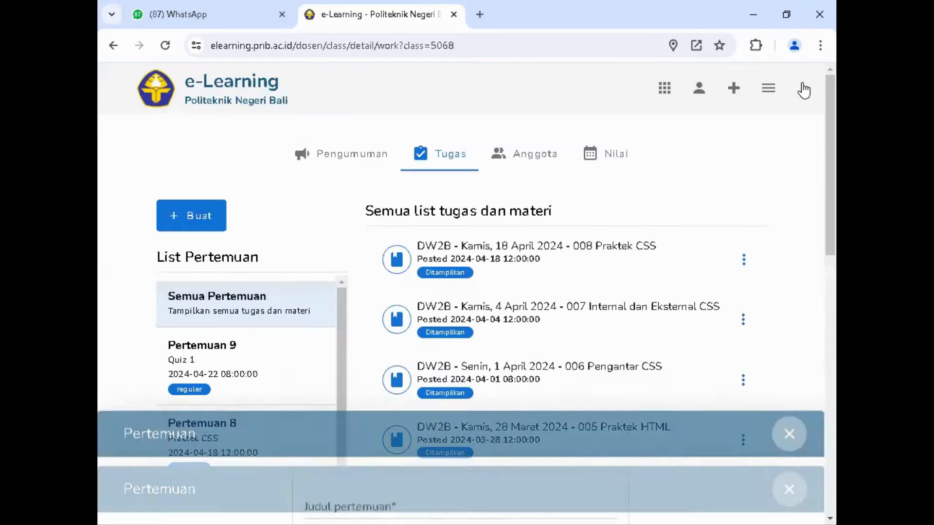
Step: Start a new Materi post and fill its title with the earlier entry "DW2B - Senin, 1April 2024 - 006 Pengantar CSS"
left_click(199, 217)
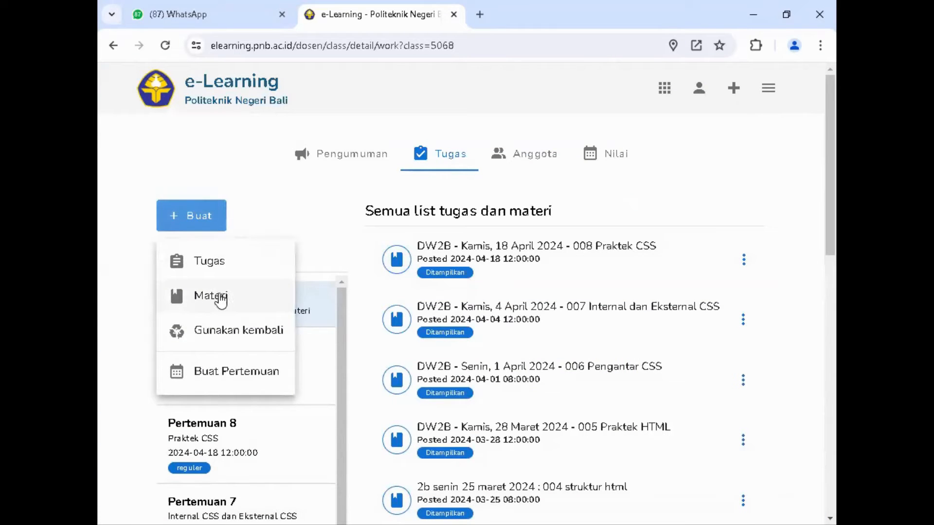
left_click(221, 298)
left_click(221, 155)
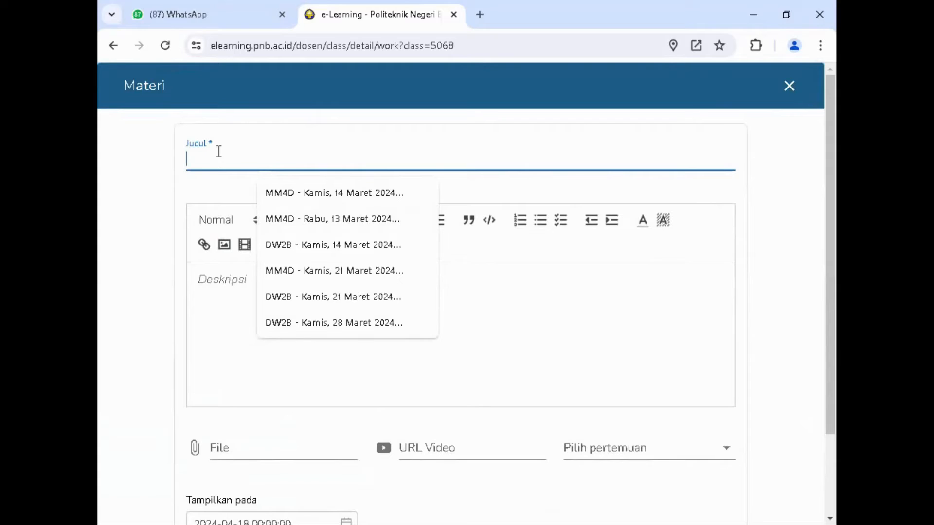
type("DW2B")
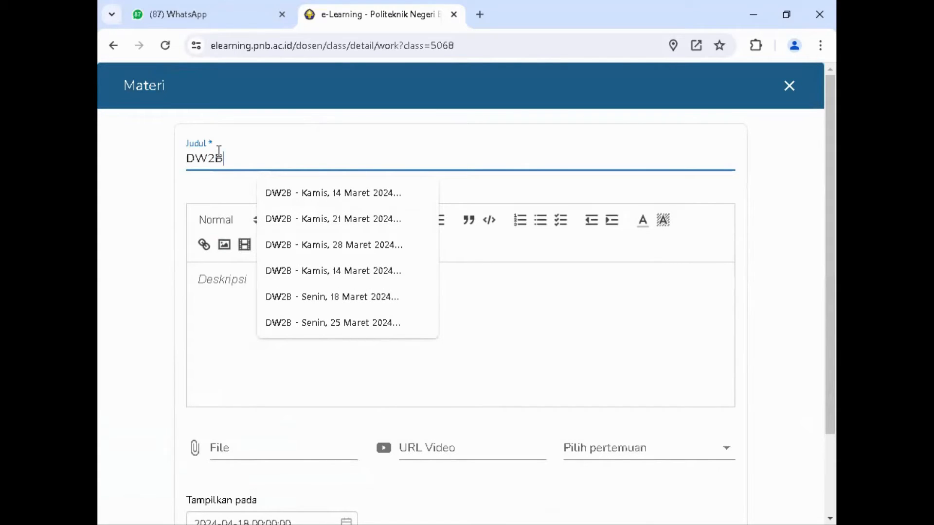
type(" - se")
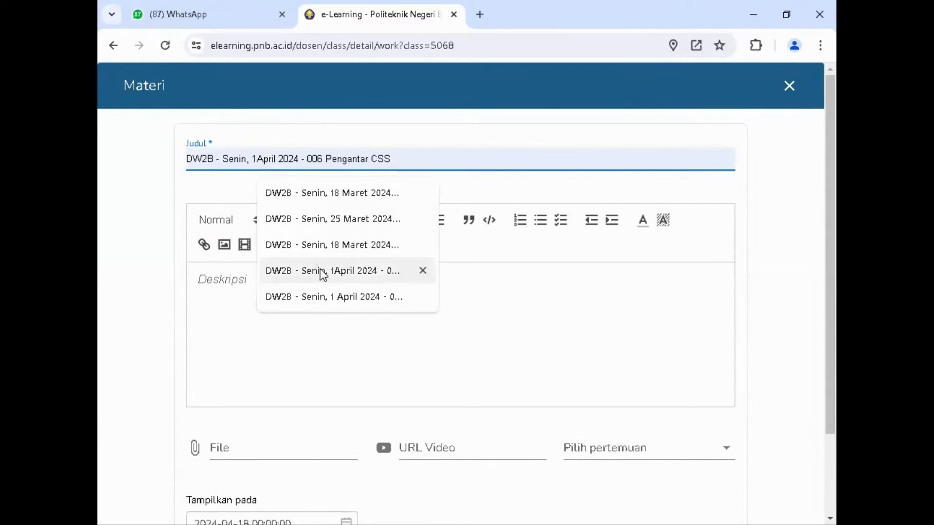
left_click(303, 278)
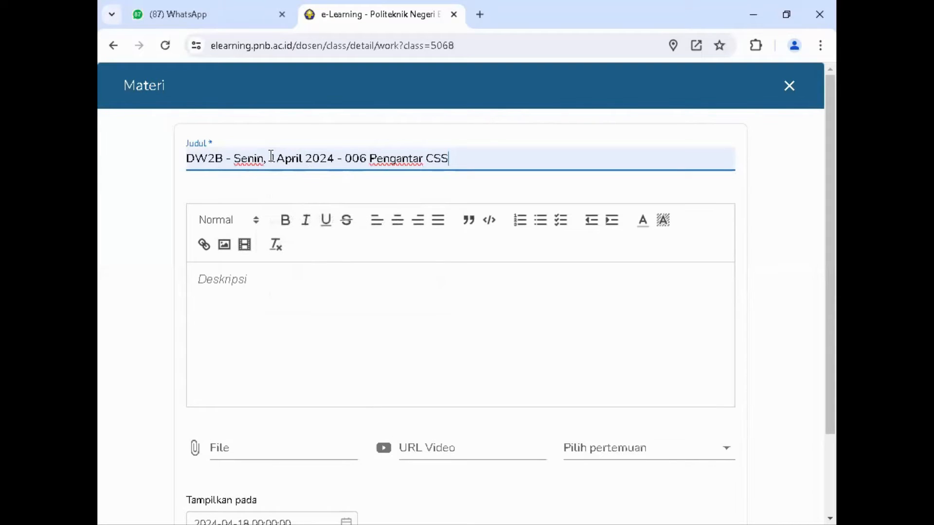
Step: Change the material title to "DW2B - Senin, 22April 2024 - 009 Quiz 1"
left_click(272, 156)
key("Delete")
type("22")
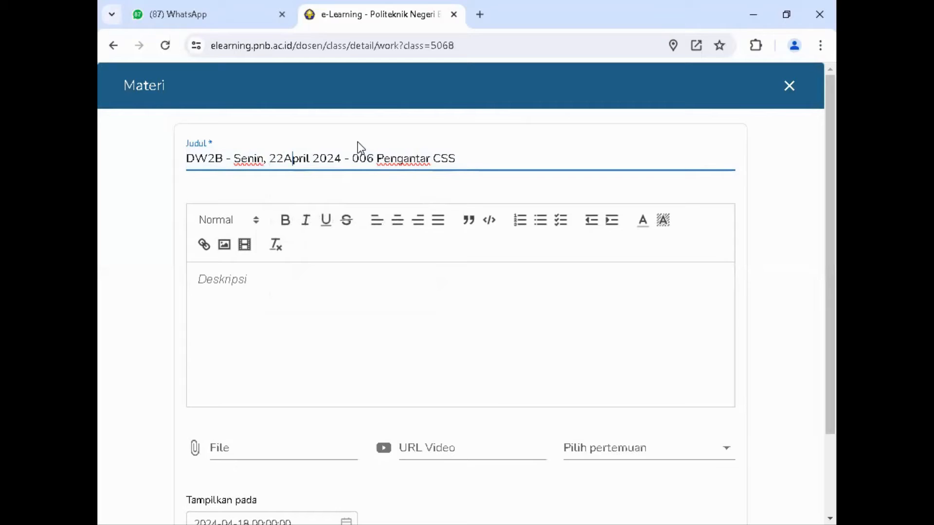
key("Delete")
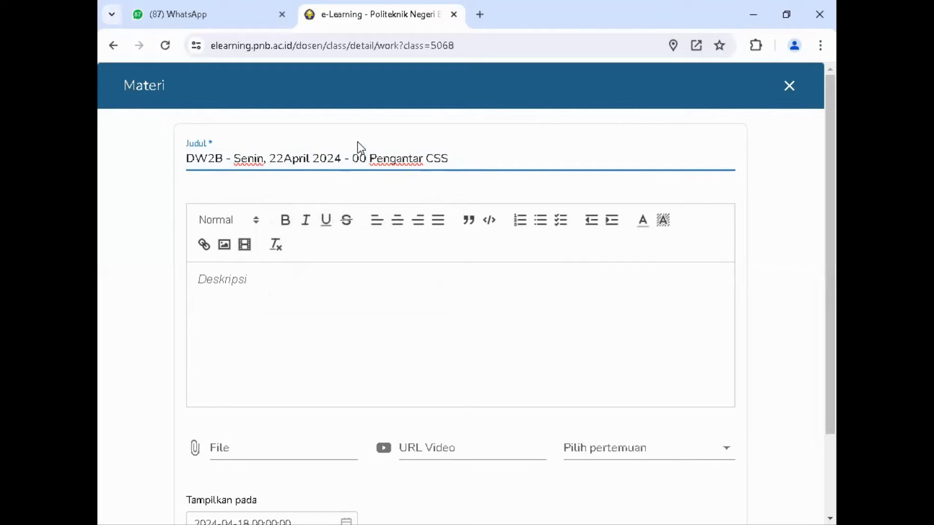
type("9 ")
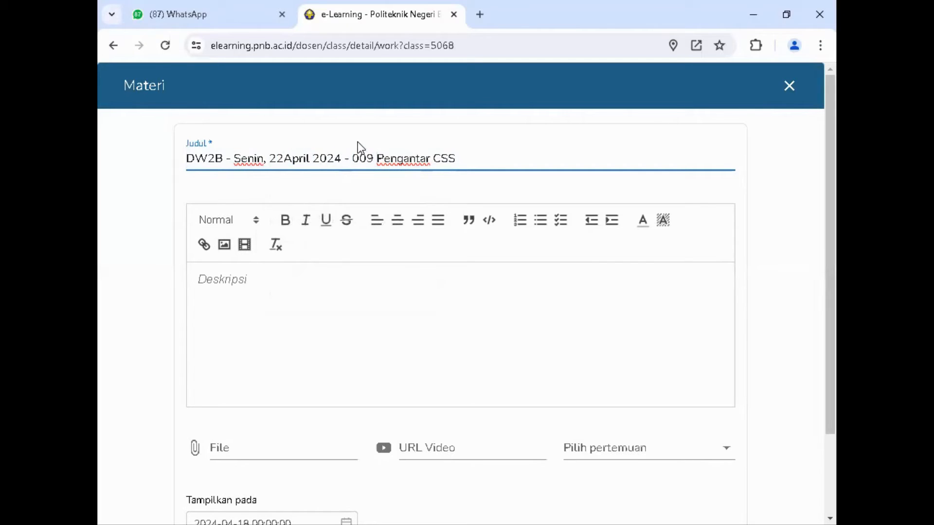
type("Quiz ")
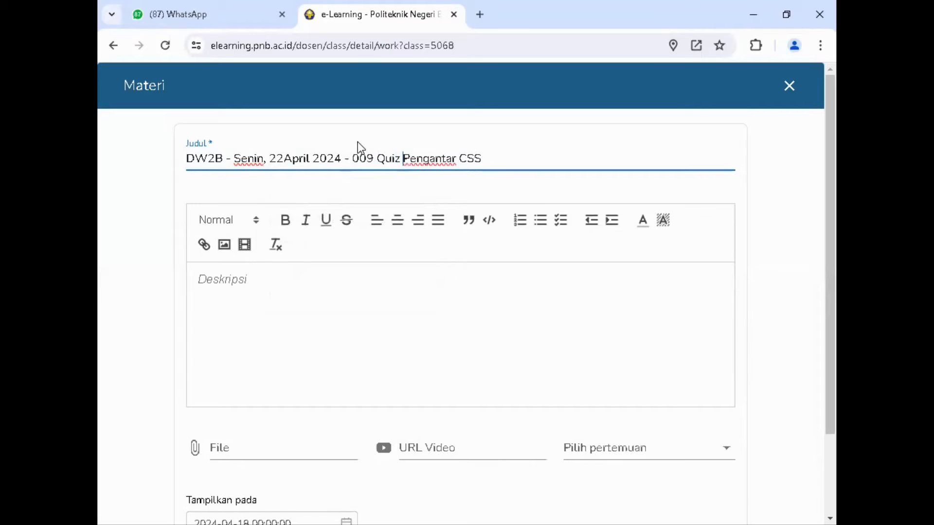
type("1")
key("Delete")
key("Delete")
key("Delete")
key("Delete")
key("Delete")
key("Delete")
key("Delete")
key("Delete")
key("Delete")
key("Delete")
key("Delete")
key("Delete")
key("Delete")
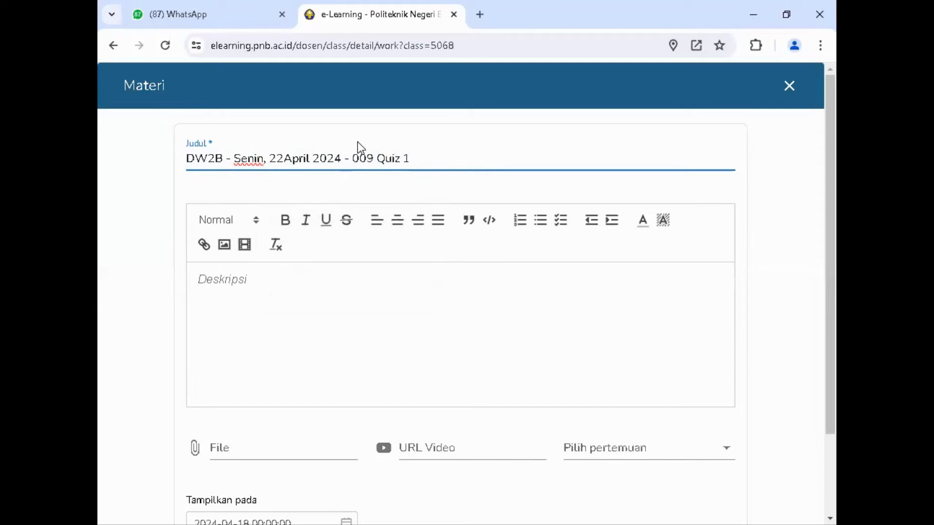
Step: Paste the copied screenshot submission instructions into the description and attach DW_009_quis1.pdf from online_MI\006_DW on drive G
left_click(235, 283)
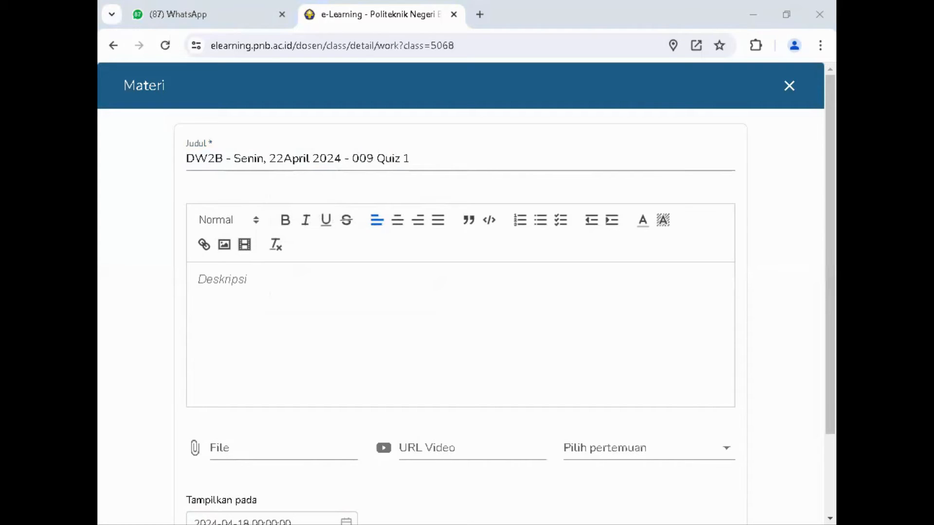
type("screen shoot tampilan index.php dan kelengkapannya di browser masing2 siswa kirim kan ke alamat http://arsipdosen.com/filman1/  format file : kls_nim_nama.jpg")
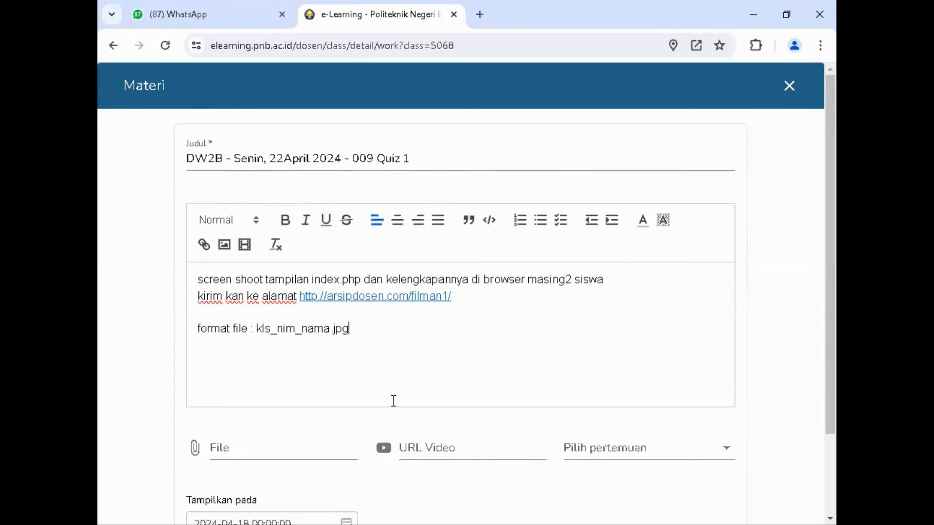
left_click(253, 439)
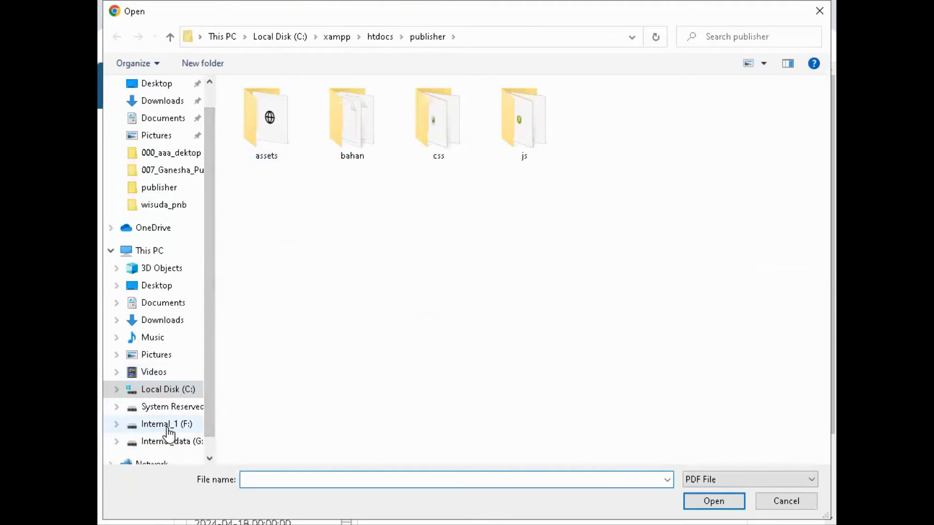
left_click(168, 441)
scroll(296, 343, "down", 15)
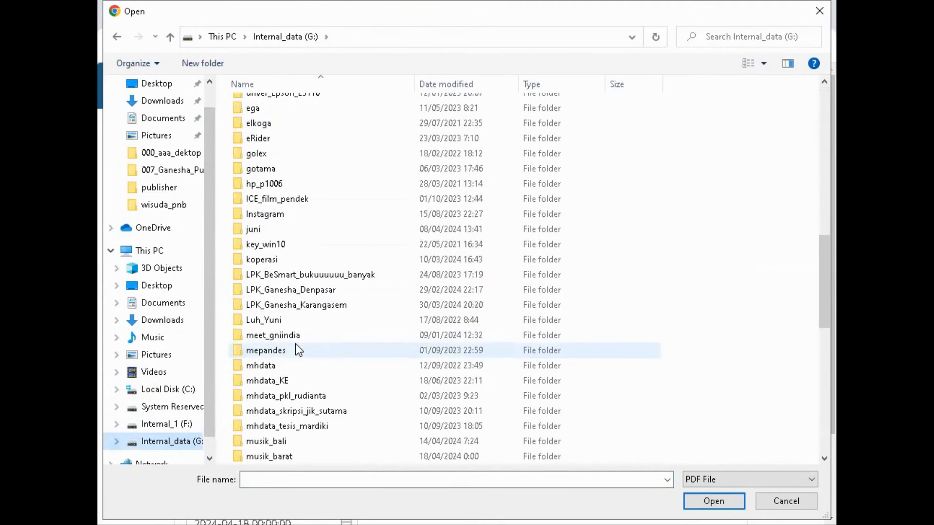
double_click(303, 370)
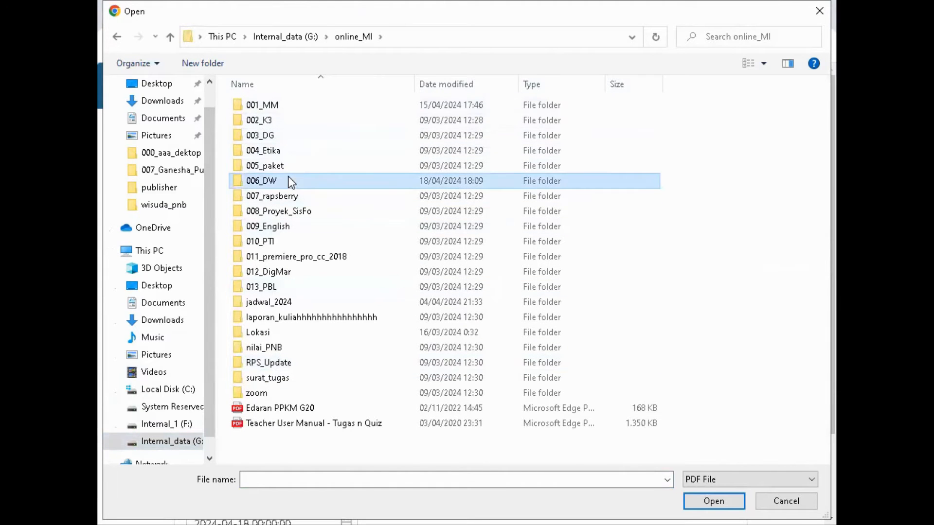
double_click(263, 180)
scroll(340, 355, "down", 10)
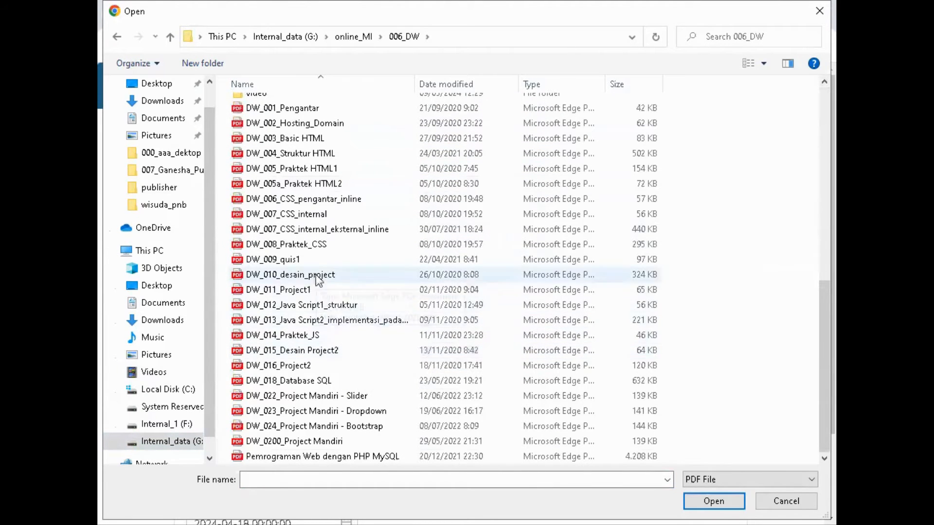
left_click(311, 260)
left_click(687, 500)
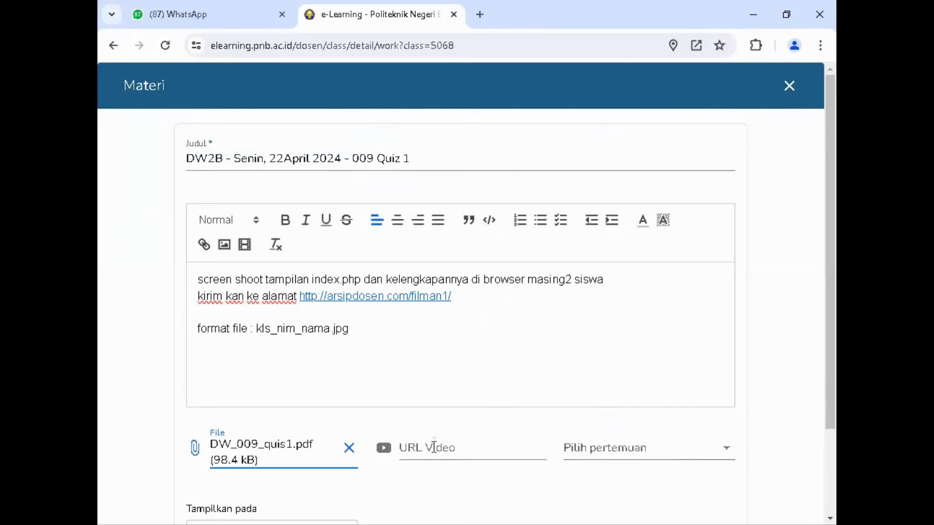
Step: Fill the video URL with the previously used YouTube channel address and assign the material to Pertemuan 9
left_click(431, 448)
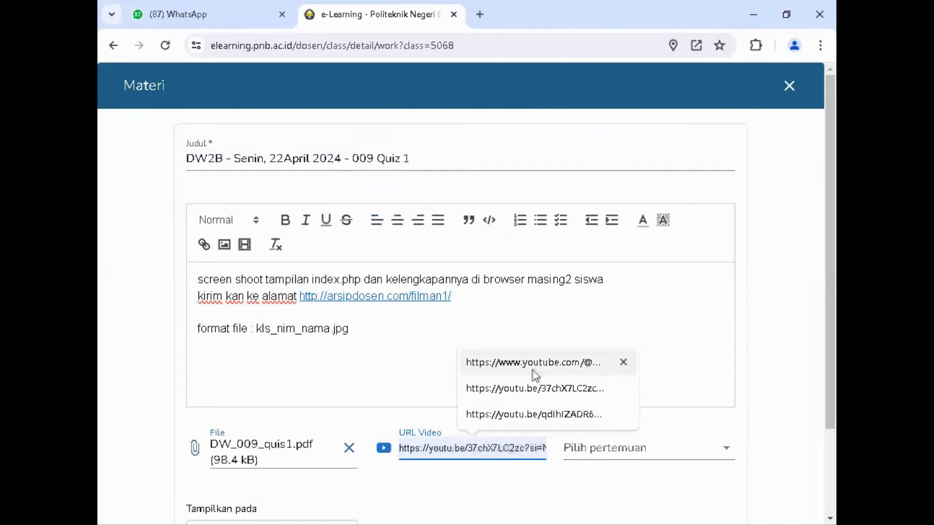
left_click(636, 446)
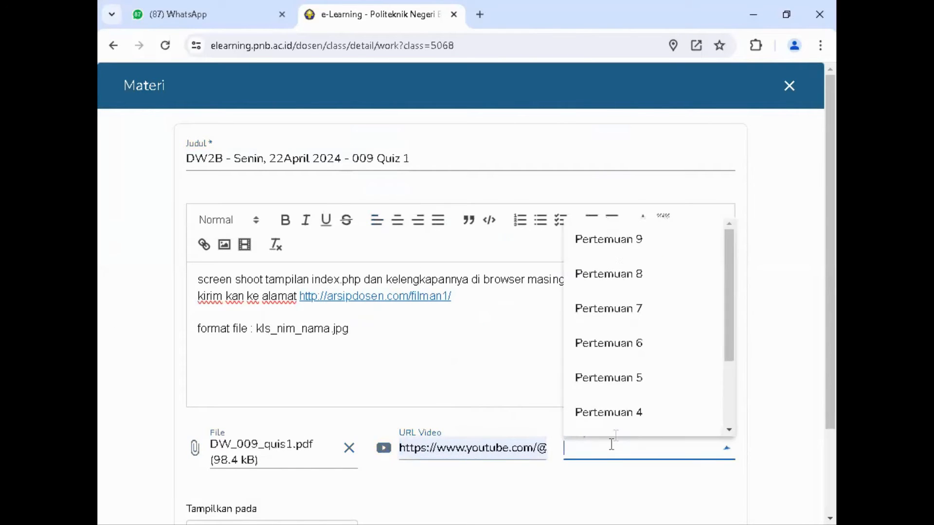
left_click(630, 242)
scroll(602, 388, "down", 3)
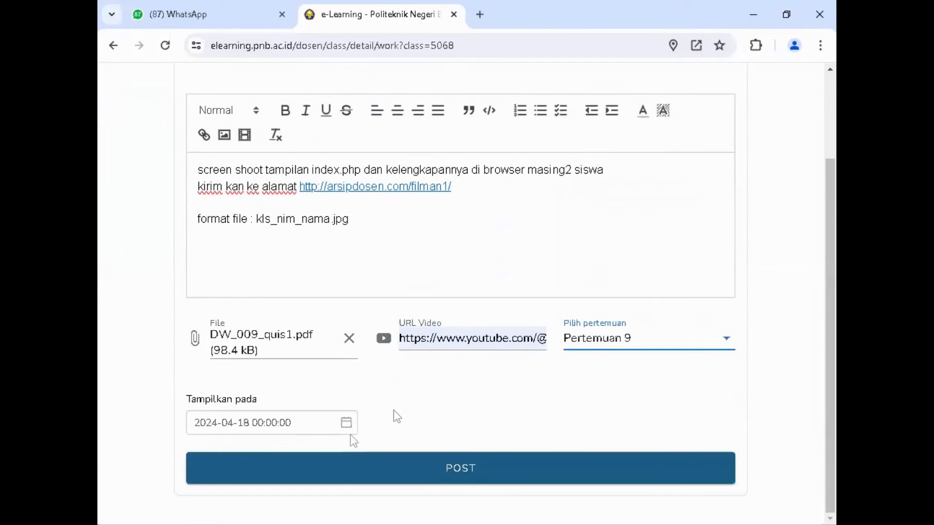
left_click(241, 423)
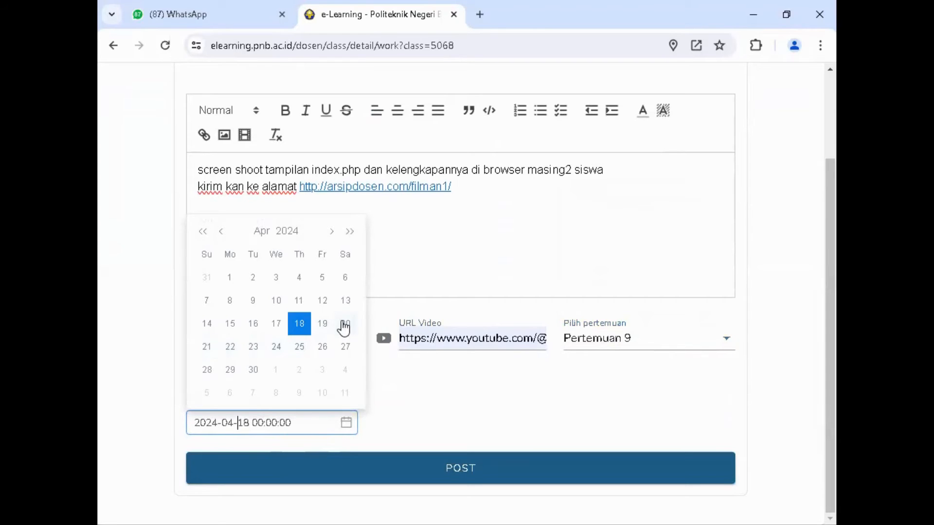
left_click(230, 347)
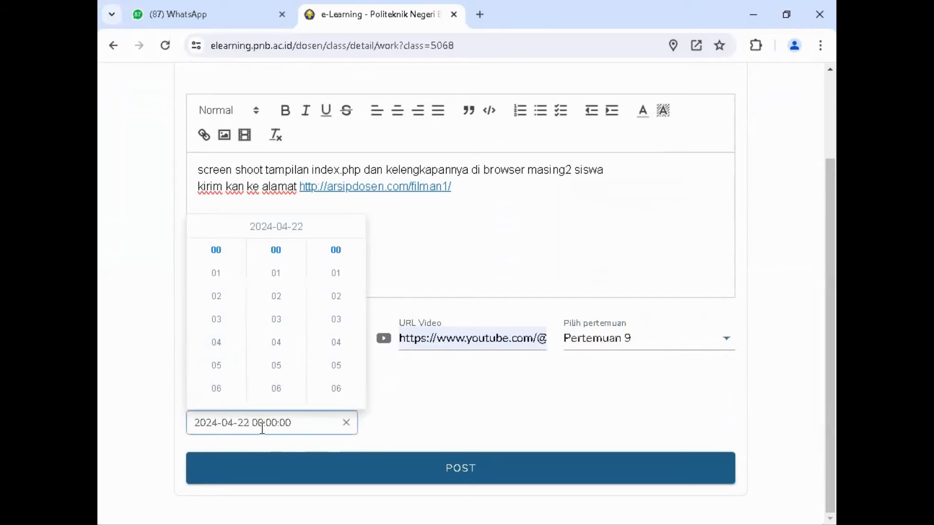
scroll(216, 327, "down", 2)
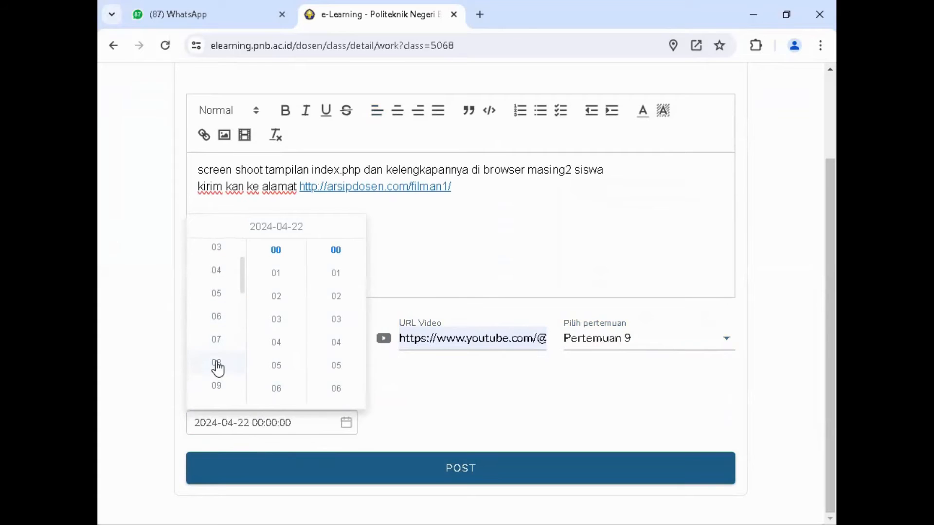
left_click(217, 365)
left_click(455, 407)
Step: Post the Quiz 1 material and close its form
left_click(465, 469)
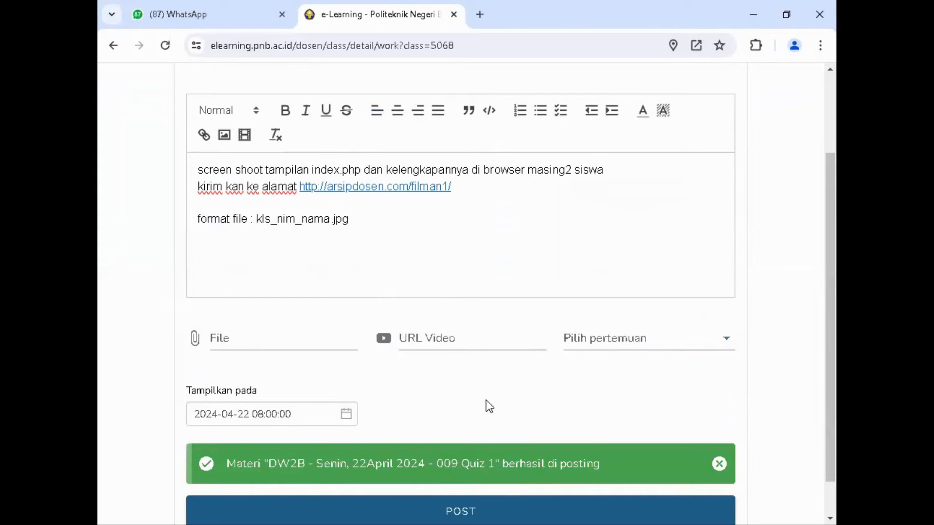
scroll(730, 229, "up", 2)
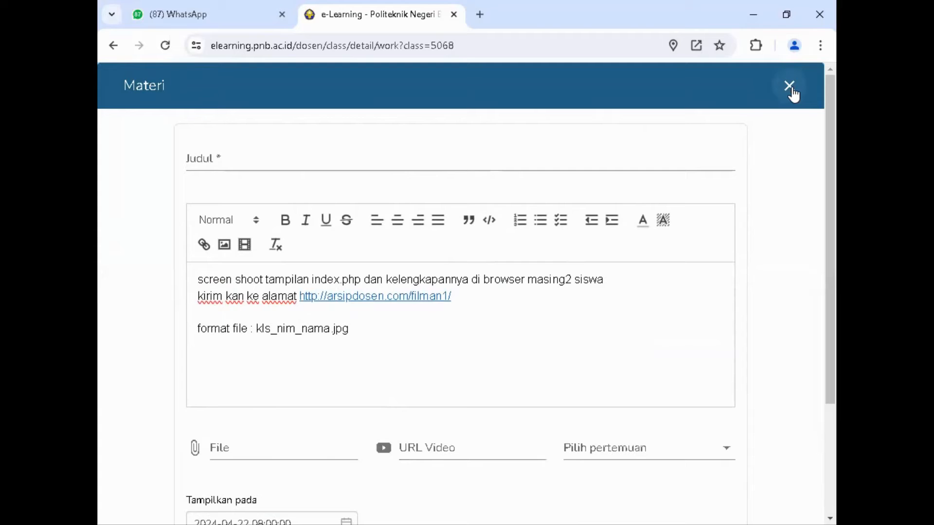
left_click(789, 87)
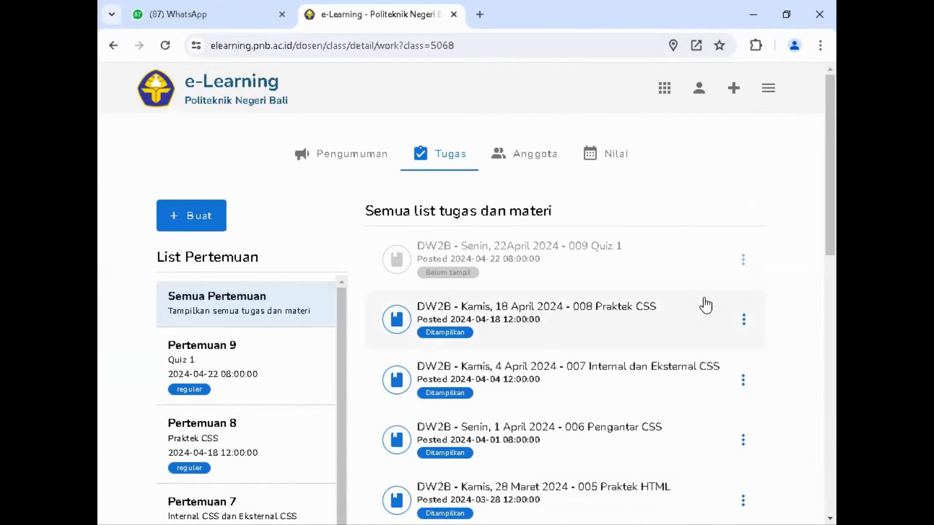
Step: Open the Multimedia*-20232-B class's assignments and materials and review its existing meetings
left_click(665, 93)
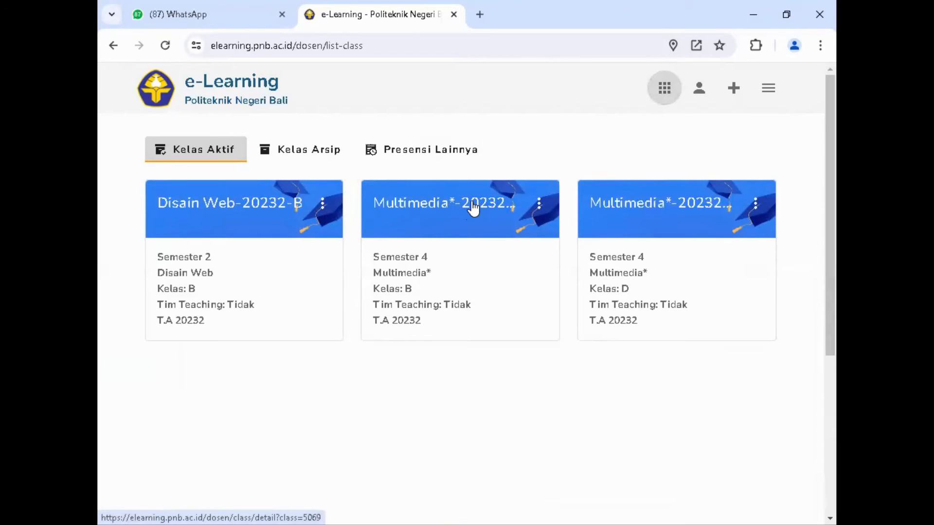
left_click(473, 208)
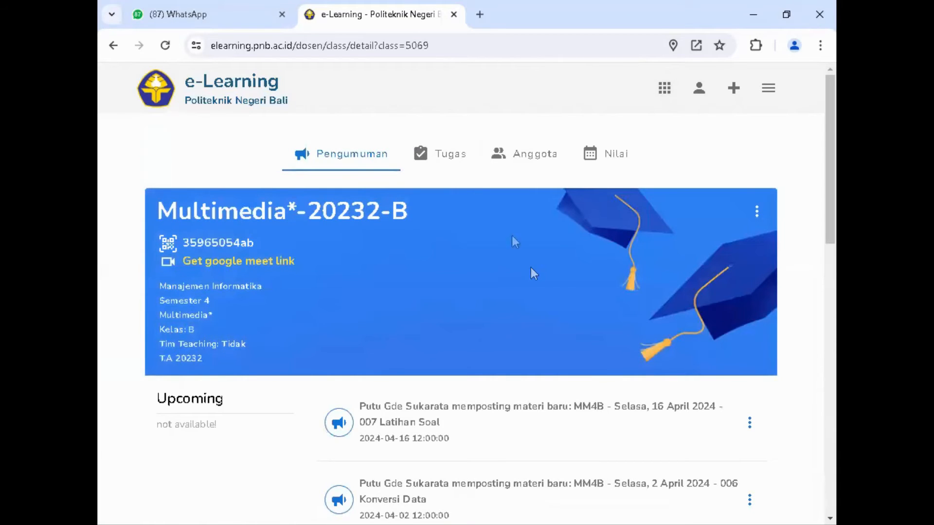
left_click(448, 157)
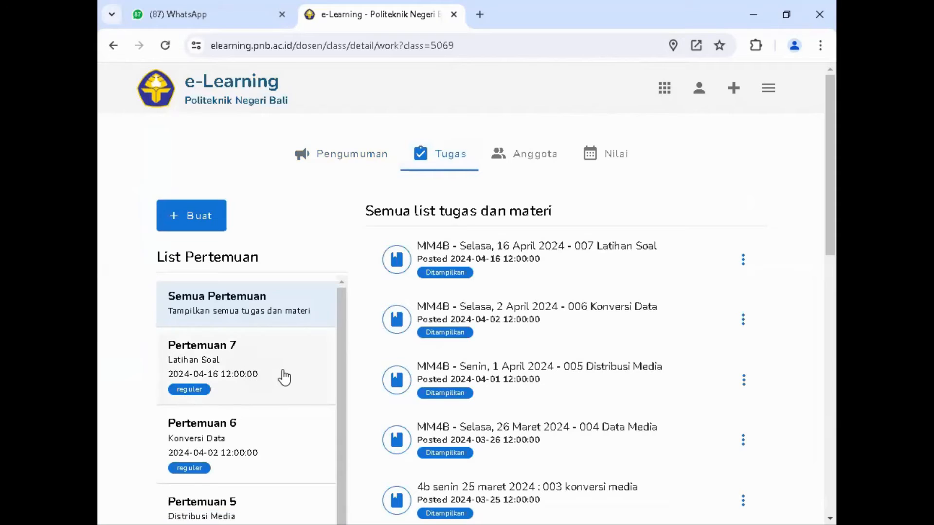
scroll(285, 378, "down", 1)
scroll(285, 379, "up", 1)
scroll(600, 377, "down", 8)
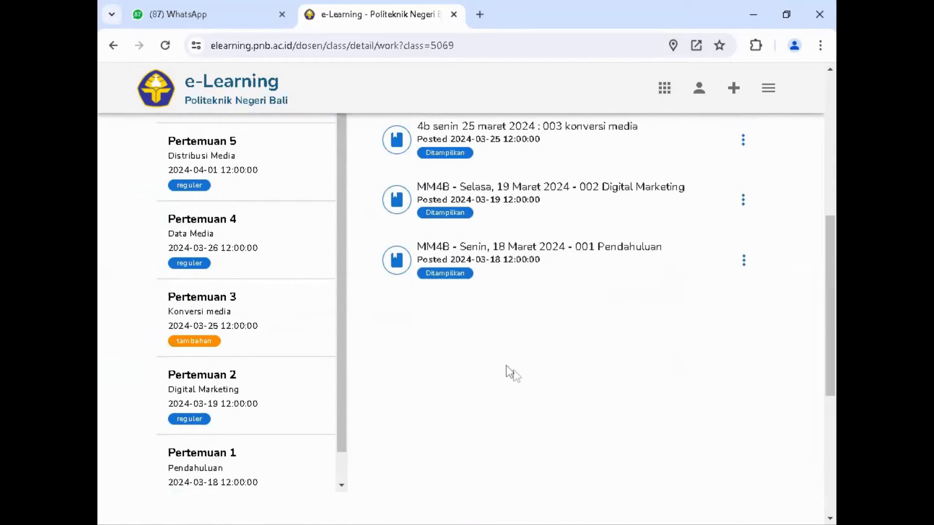
scroll(506, 371, "up", 8)
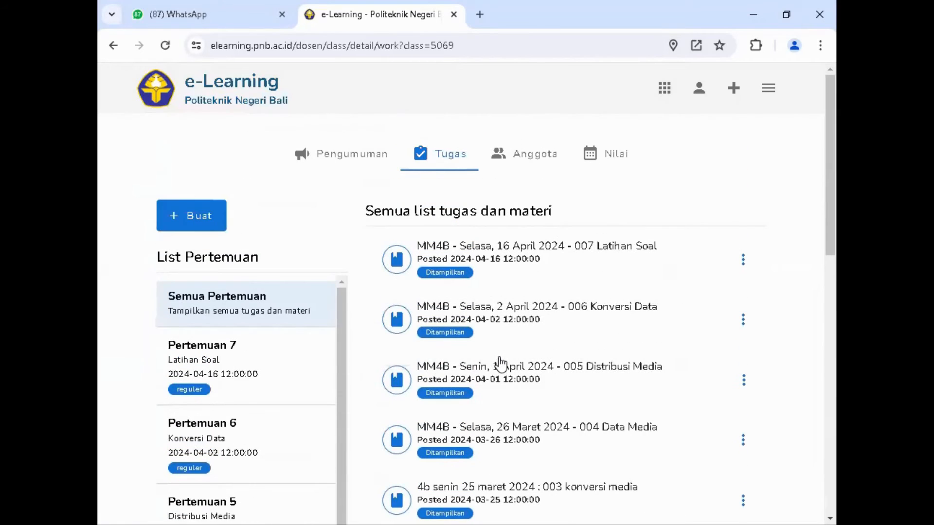
Step: Start creating a new meeting for the Multimedia class and set its title to "Pertemuan 8"
left_click(202, 216)
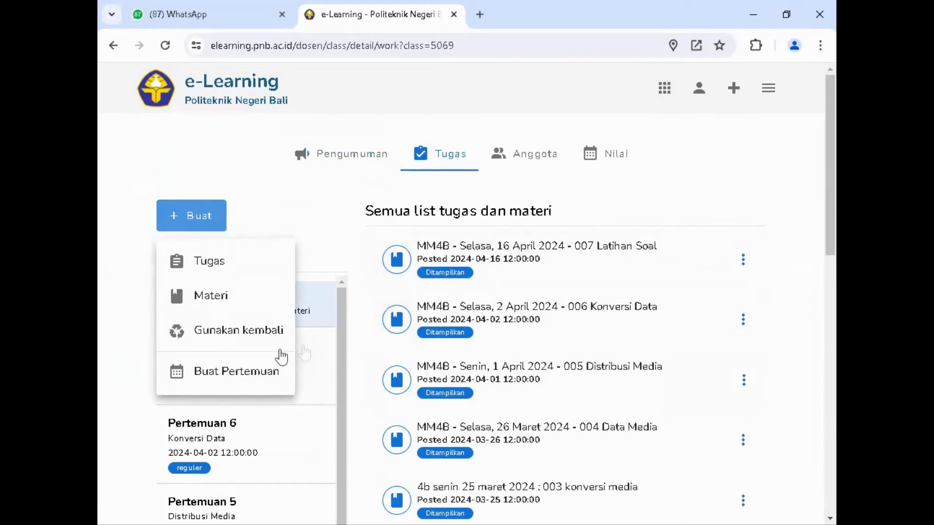
left_click(223, 375)
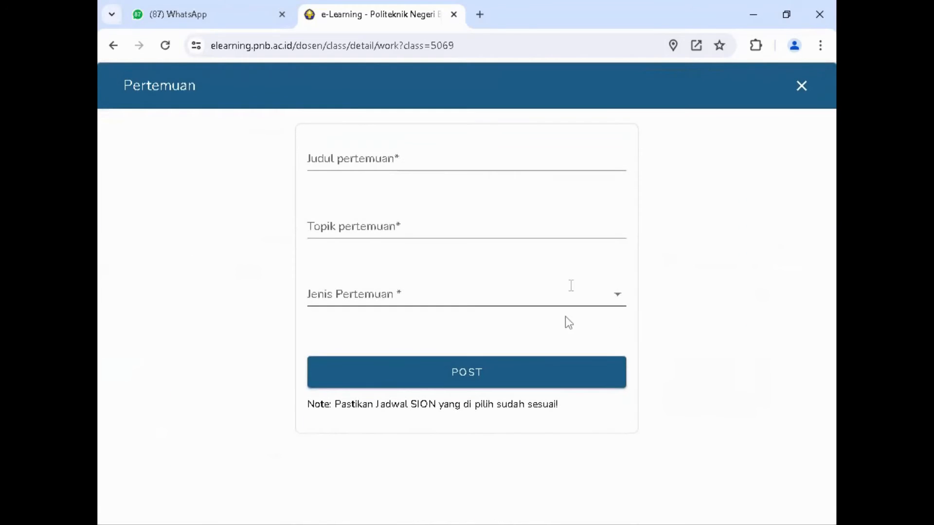
left_click(396, 158)
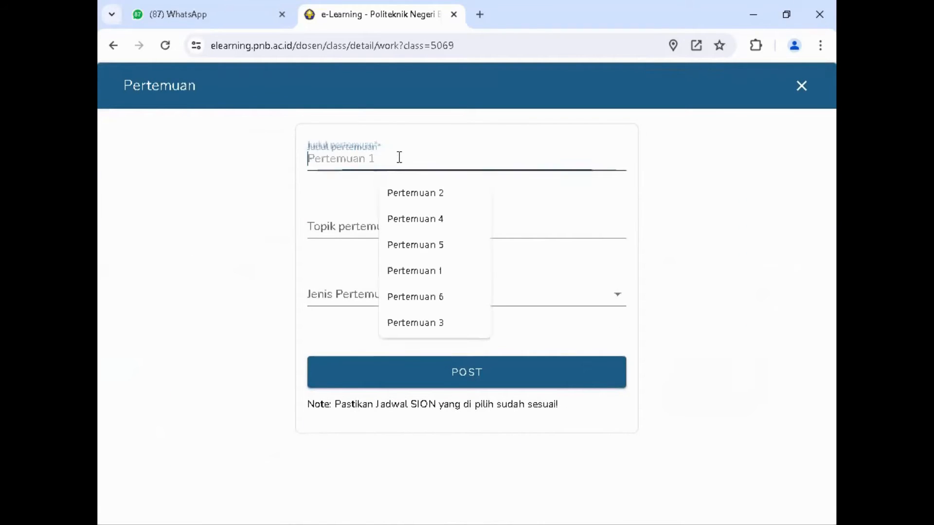
left_click(438, 194)
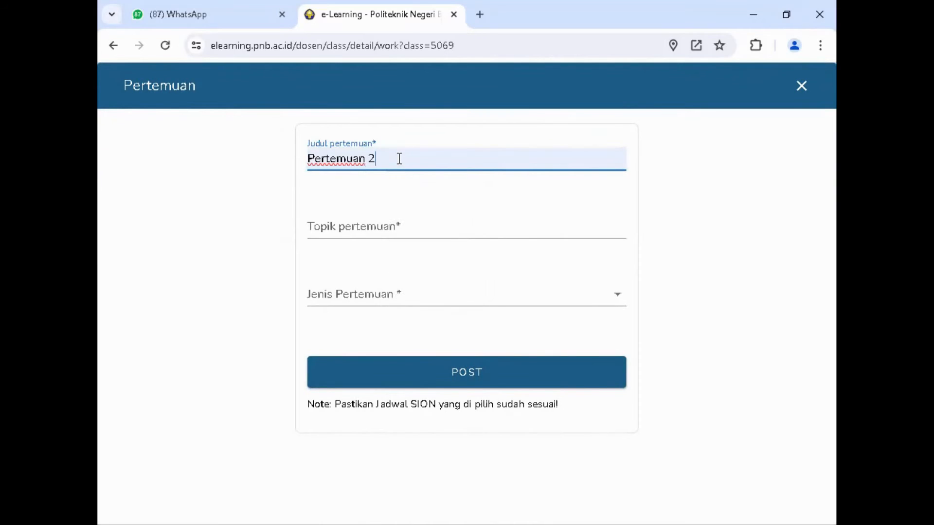
key("BackSpace")
type("8")
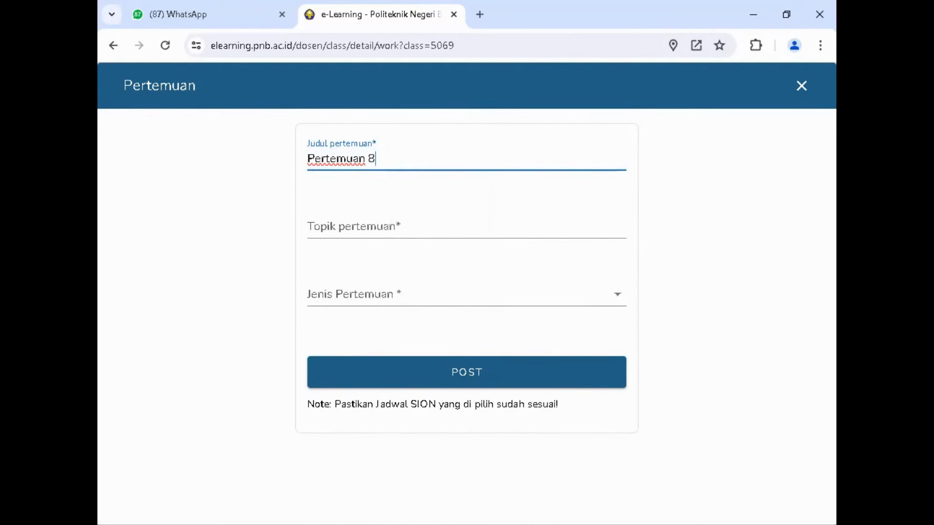
Step: Set the new meeting's topic to "Gerak Lurus" and its meeting type to reguler
key("alt+Tab")
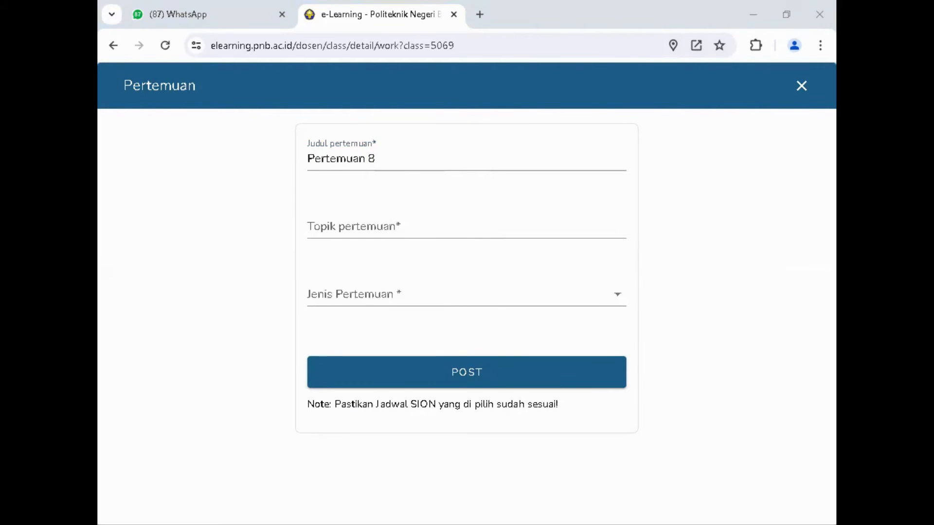
left_click(341, 222)
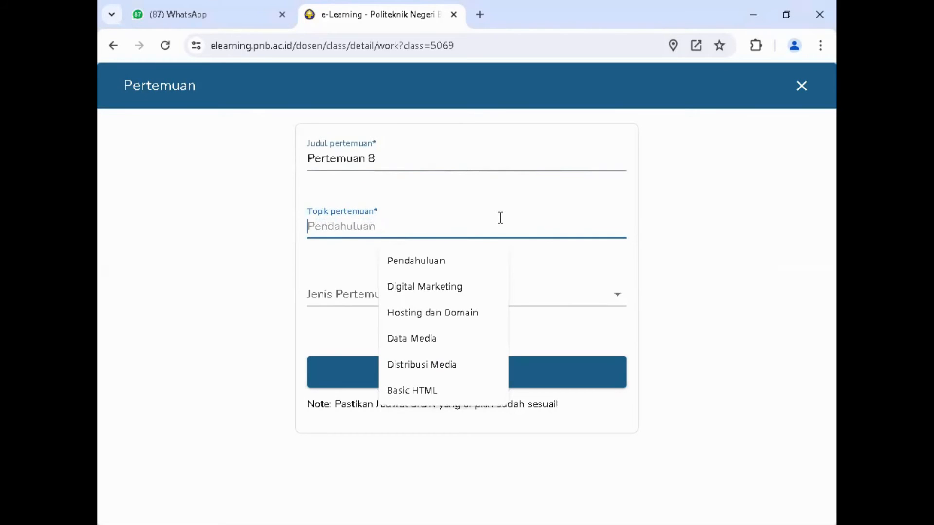
type("Gerak Lurus")
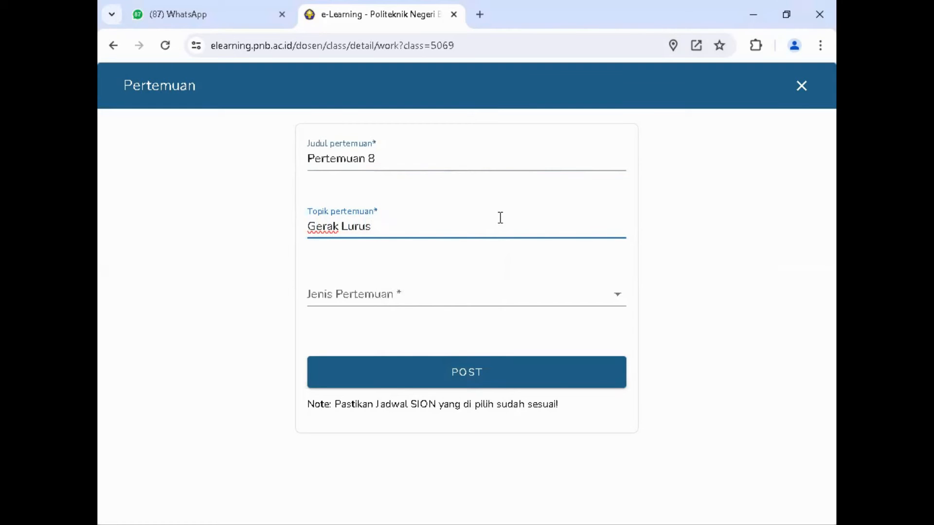
left_click(343, 296)
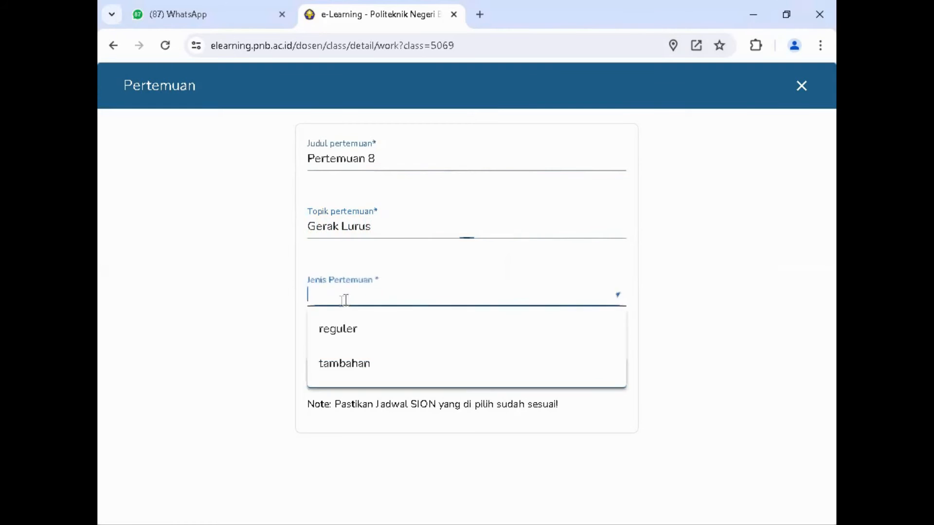
left_click(336, 328)
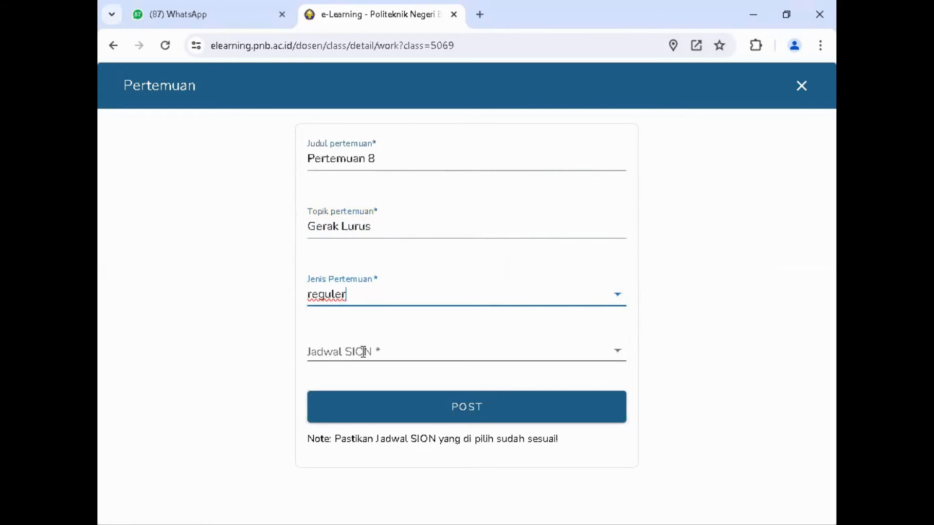
Step: Assign the Multimedia*-B SION schedule of 2024-04-22, 12:00:00-15:30:00 to the meeting, post it and close its form
left_click(364, 352)
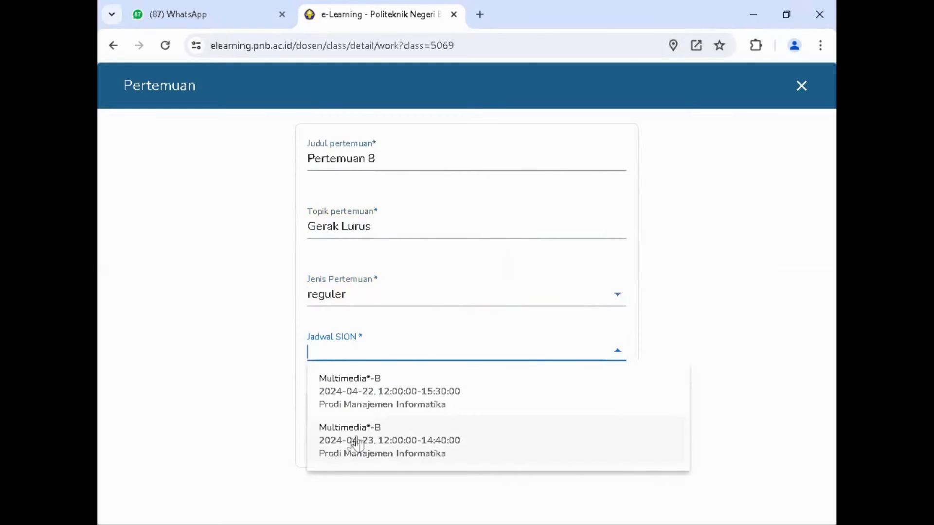
left_click(409, 400)
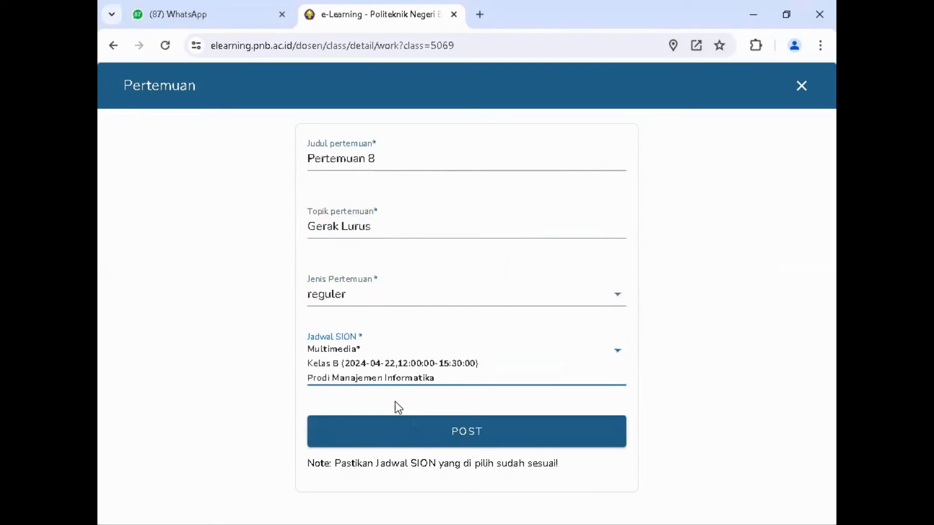
left_click(477, 431)
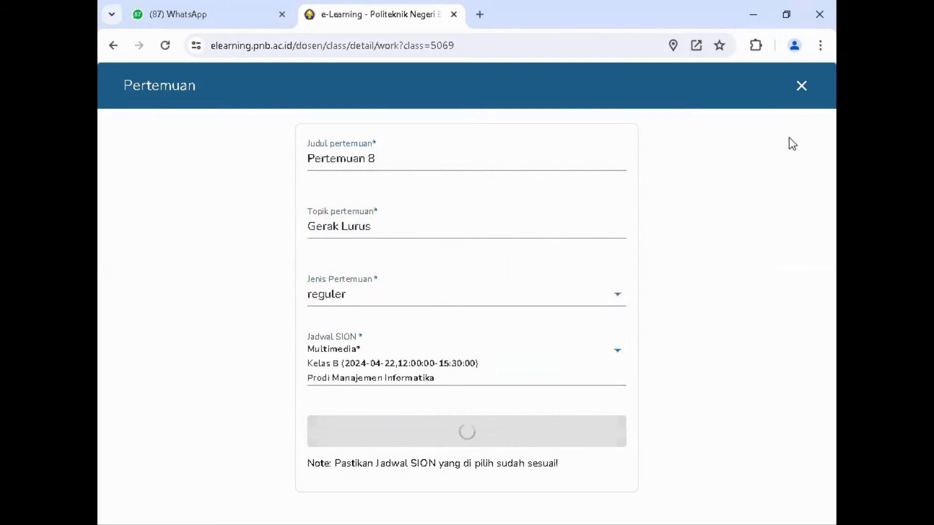
left_click(801, 88)
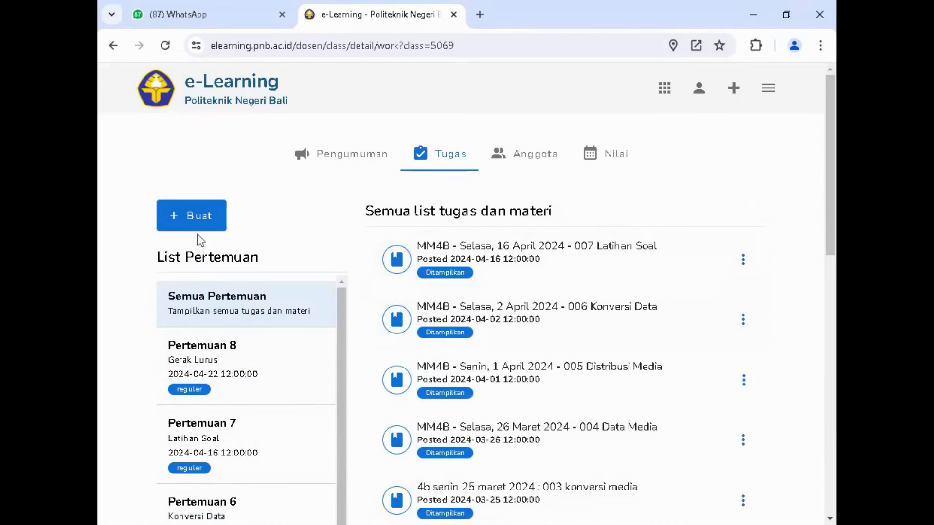
Step: Start a new material and fill its title with the saved entry "MM4B - Senin, 1 April 2024 - 005 Distribusi Media"
left_click(196, 220)
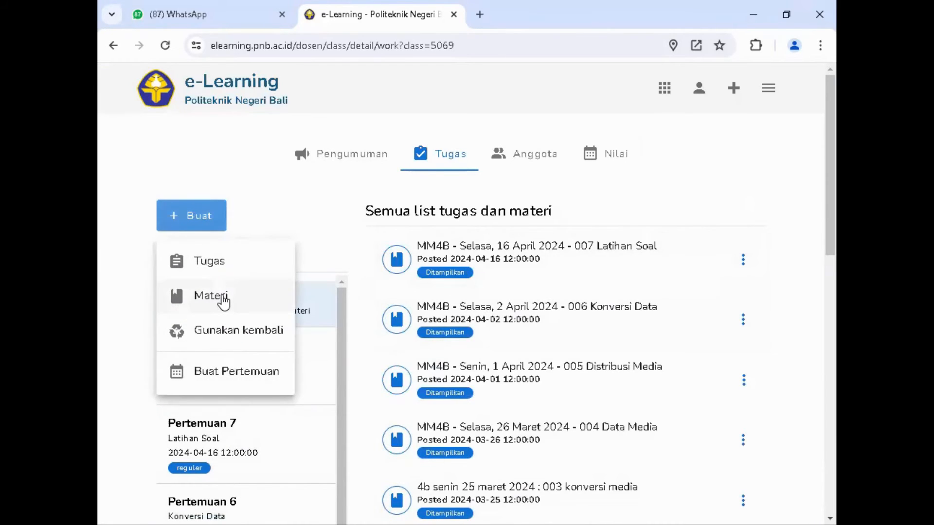
left_click(221, 296)
left_click(223, 158)
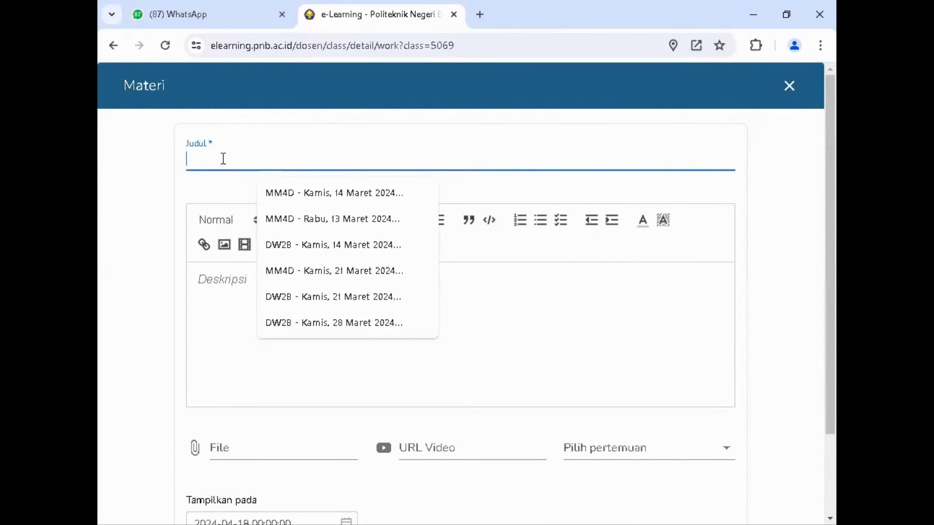
type("mm4b")
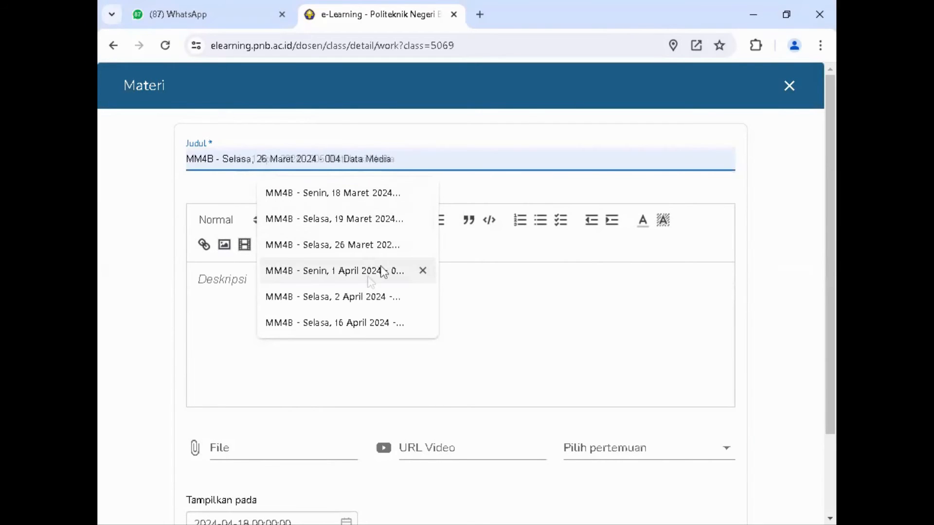
left_click(370, 277)
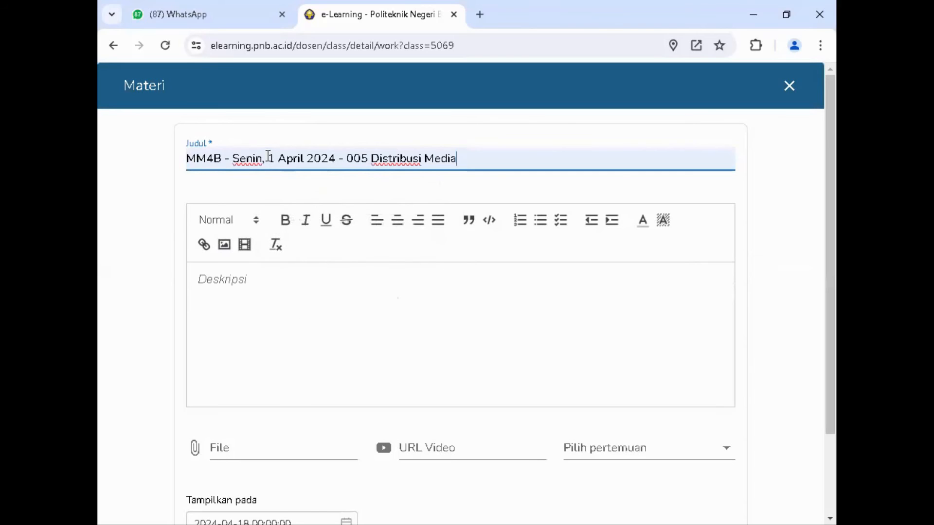
Step: Edit the material's title to read "MM4B - Senin, 22 April 2024 - 008 Gerak Lurus"
key("Delete")
type("22")
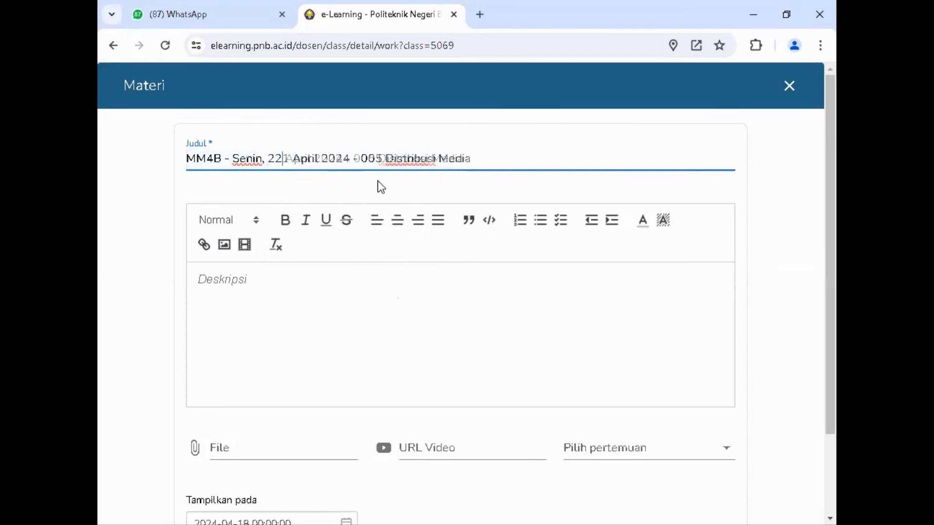
key("Right")
key("Right")
key("Right")
key("Right")
key("Right")
key("Right")
key("Right")
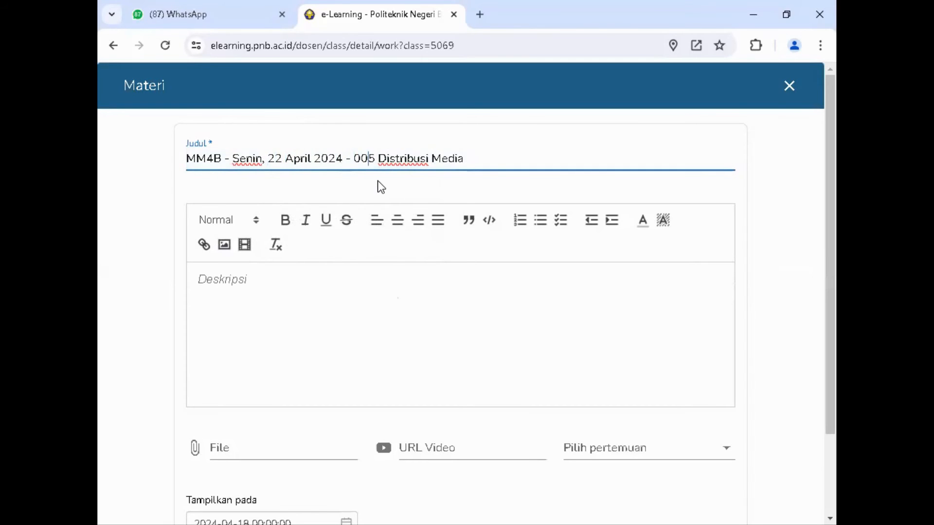
key("Delete")
type("8 Gerak Luru")
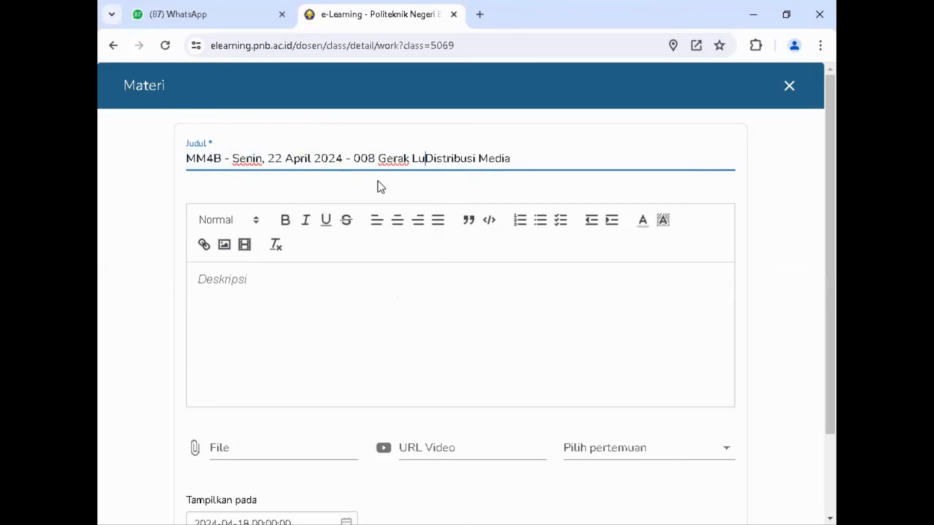
type("s")
key("Delete")
key("Delete")
key("Delete")
key("Delete")
key("Delete")
key("Delete")
key("Delete")
key("Delete")
key("Delete")
key("Delete")
key("Delete")
key("Delete")
key("Delete")
key("Delete")
key("Delete")
key("Delete")
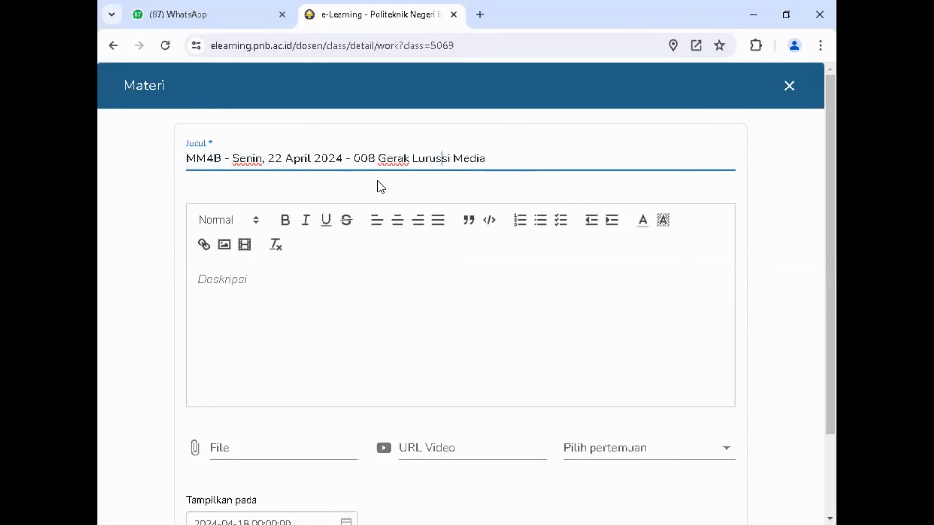
Step: Paste the copied Flash timeline and layer text as the description and attach MM_008_kasus_gerak_lurus from the 001_MM folder in online_MI
left_click(235, 280)
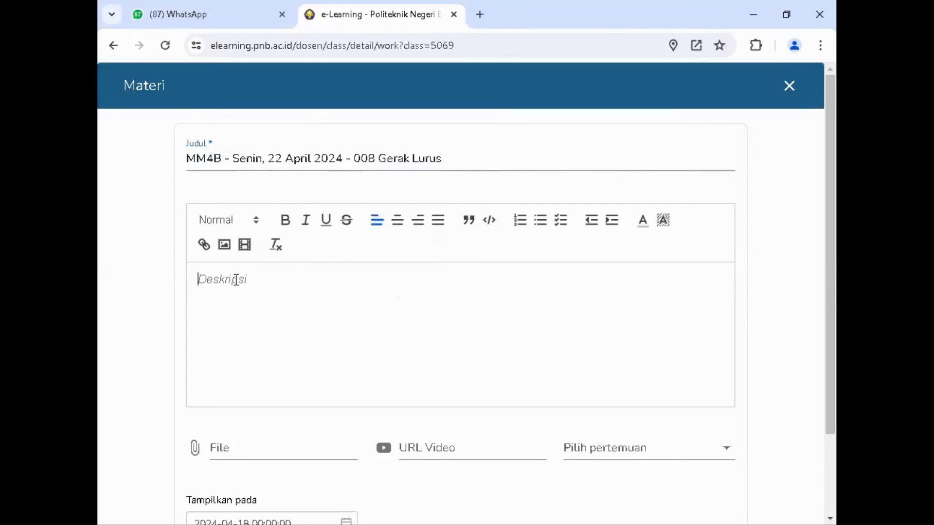
type("Timeline, Layer, Frame Dan Scene Pada Flash  A. Timeline Timeline berisi layer dan frame yang berfungsi untuk mengontrol objek yangakan dianimasikan. Time line merupakan bagian dari flash yang berfungsi sebagai pengatur urutan tampilan yang berdasarkan frame. Description: time-line2 B. Layer Layer seperti lembaran-lembaran film yang berisi gambar actor yang akan dianimasi. Dalam satu film terdapat lebih dari 1 layer. Setiap kali Anda membukasebuah file movie yang baru, disitu akan tersedia sebuah layer sebagai modalawal. Sehingga Anda bisa menambahkan layer, apabila menginginkan lebih darisatu layer. Description: layer")
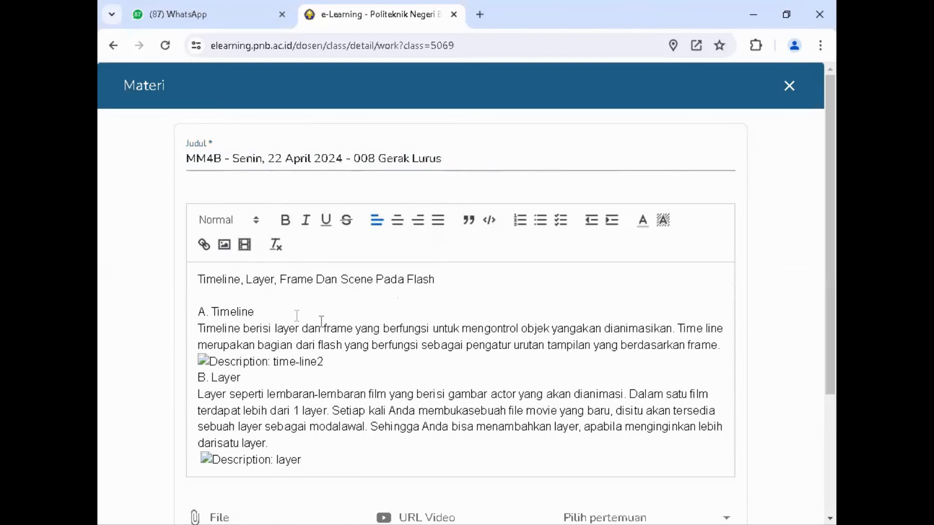
scroll(323, 319, "down", 3)
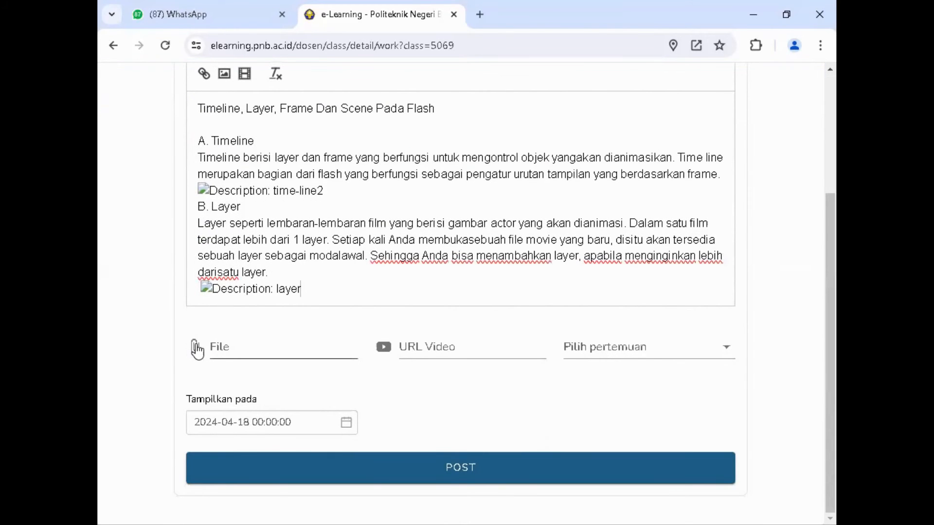
left_click(207, 343)
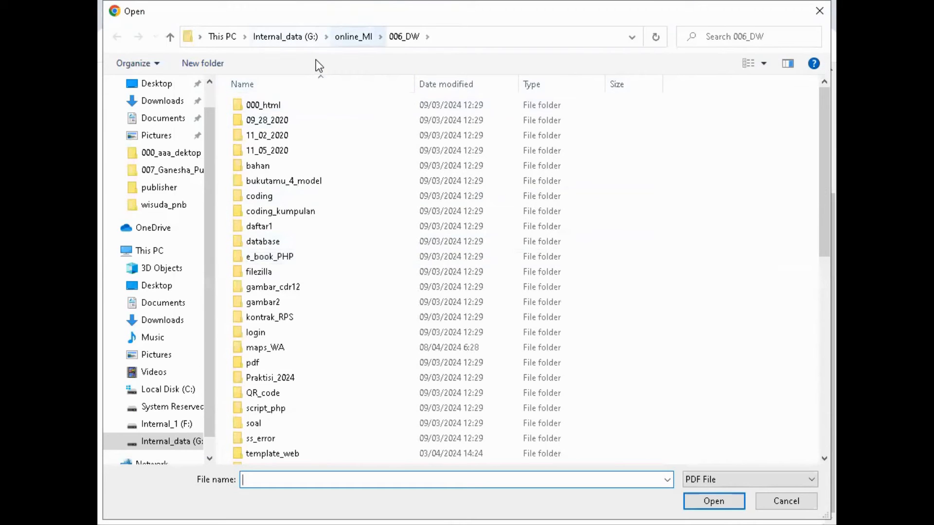
left_click(353, 37)
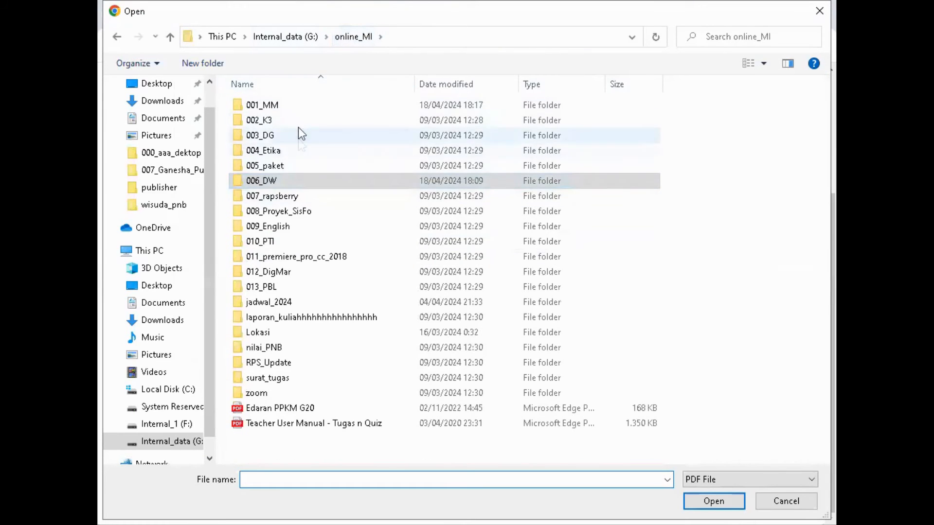
double_click(295, 110)
scroll(317, 383, "down", 10)
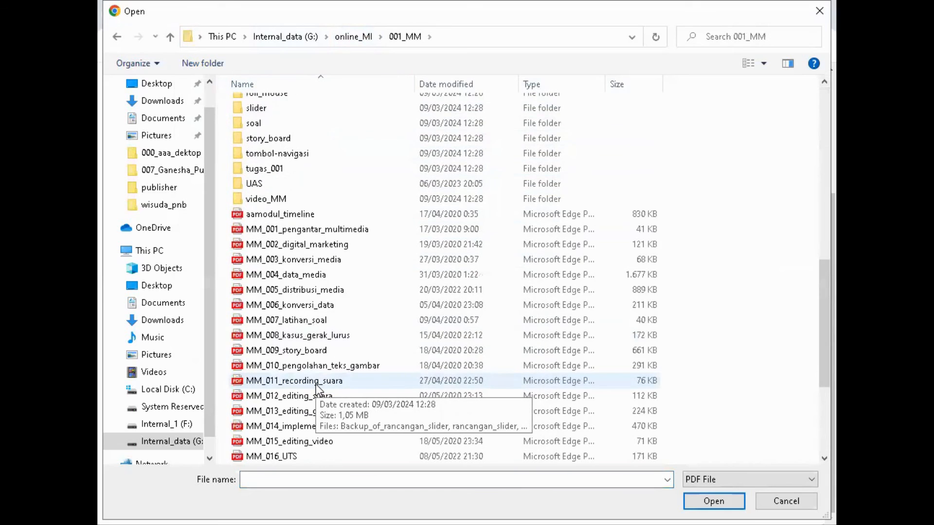
left_click(319, 335)
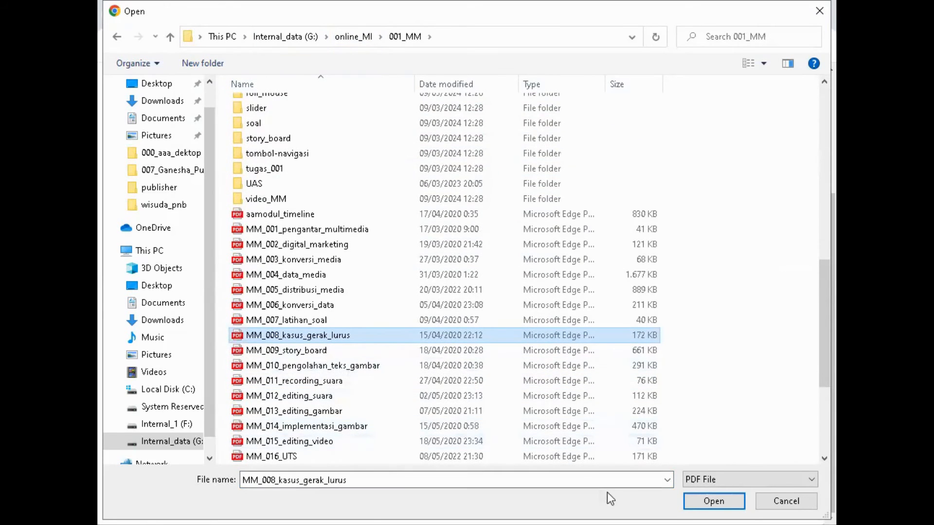
left_click(714, 502)
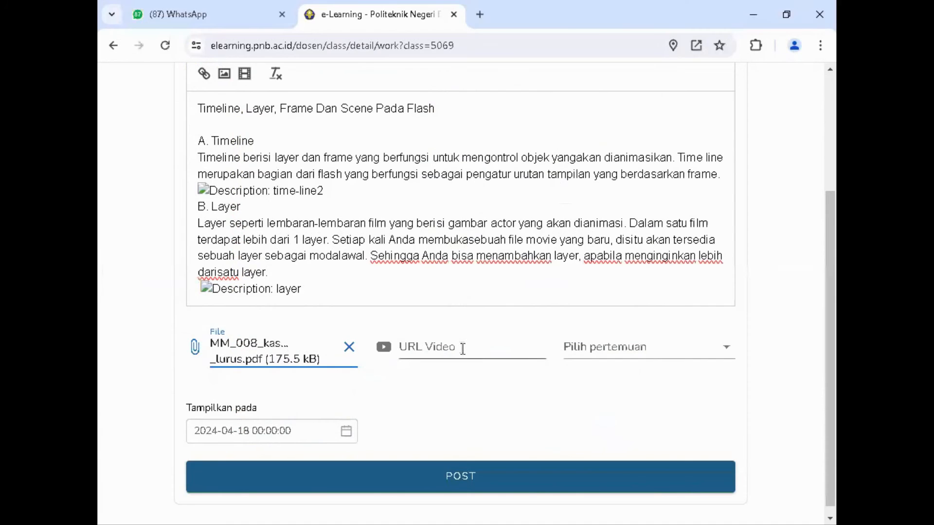
Step: Fill in the saved YouTube link as the material's video URL and assign the material to Pertemuan 8
left_click(462, 349)
left_click(500, 381)
left_click(597, 346)
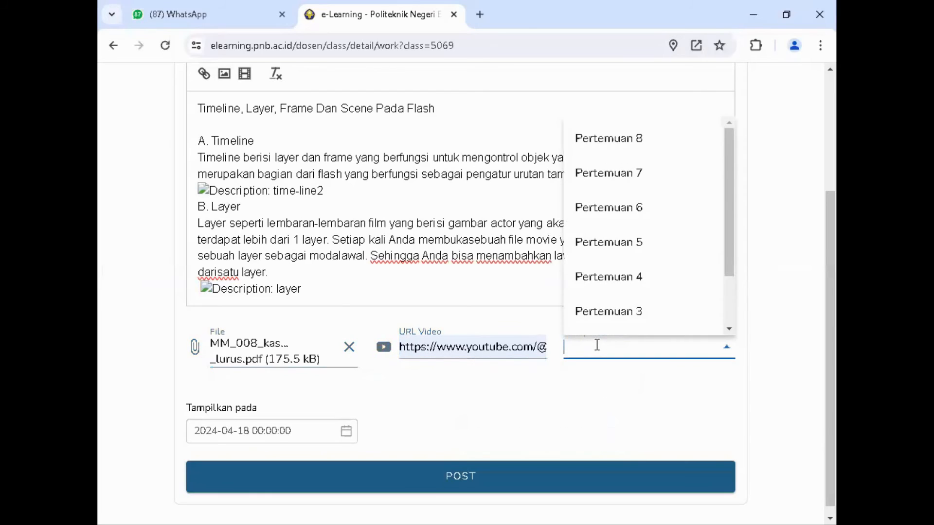
left_click(638, 139)
left_click(229, 438)
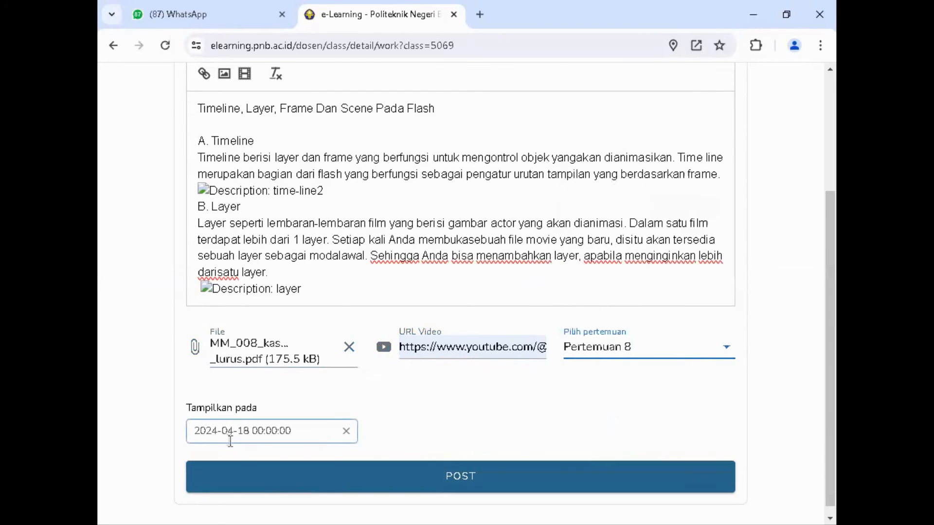
left_click(241, 431)
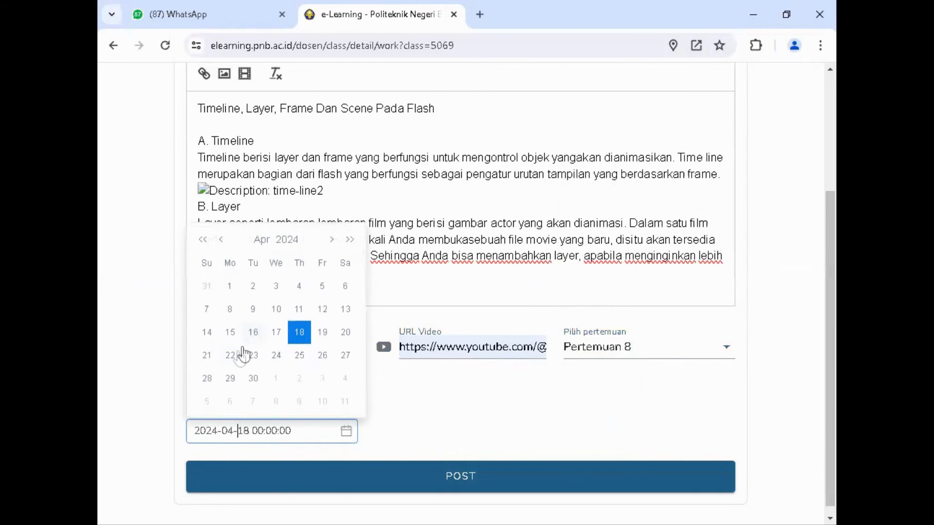
left_click(229, 357)
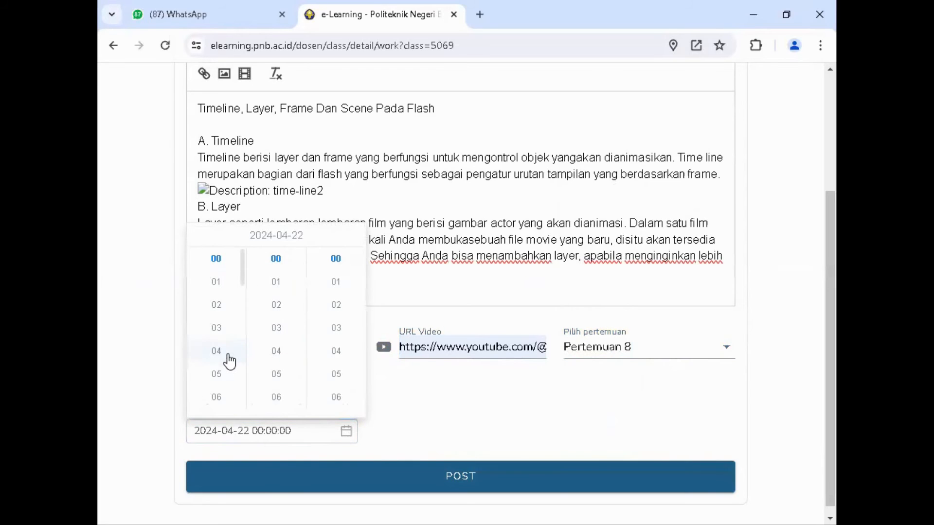
scroll(232, 342, "down", 2)
scroll(230, 339, "down", 4)
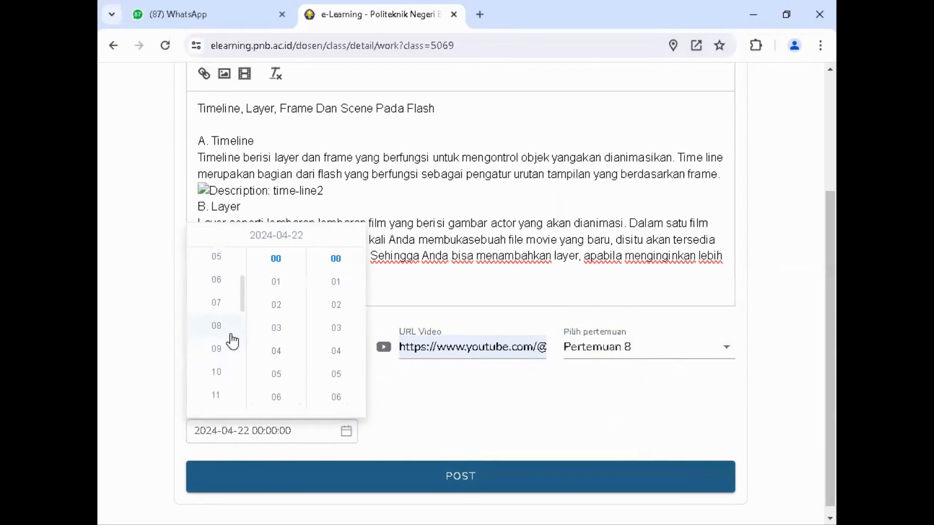
left_click(223, 323)
left_click(465, 426)
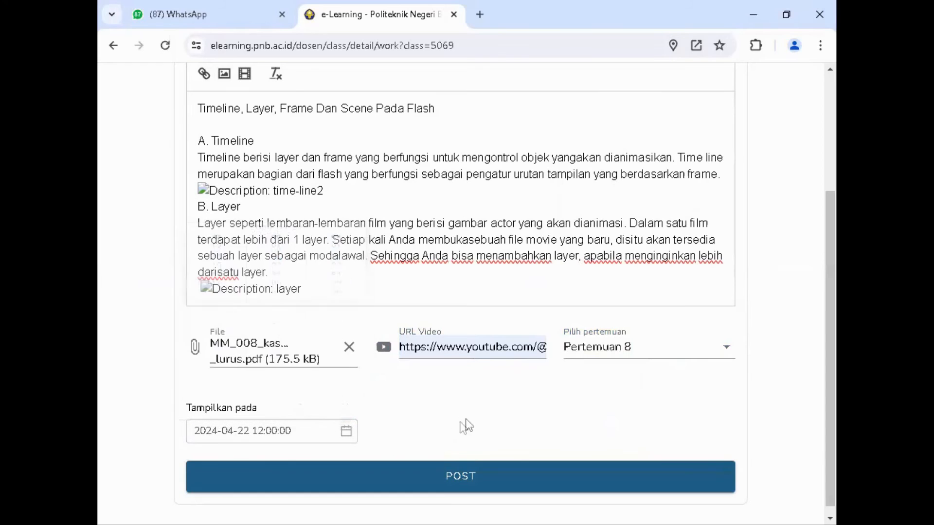
Step: Post the Gerak Lurus material and close its form
left_click(470, 477)
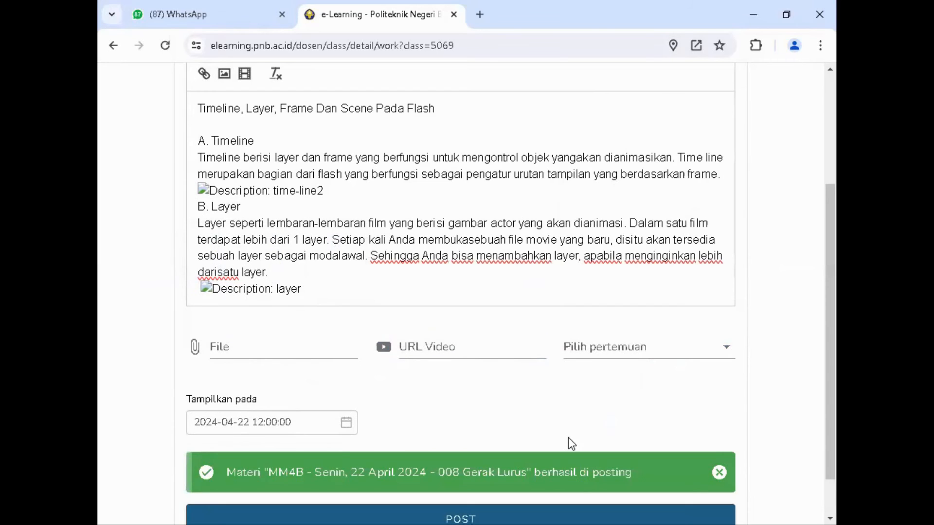
scroll(747, 361, "down", 1)
scroll(747, 360, "up", 5)
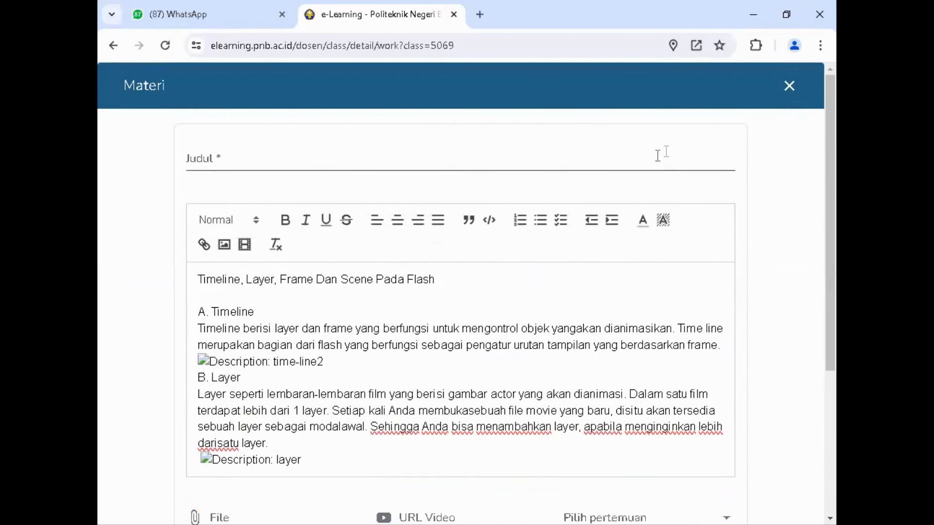
left_click(789, 88)
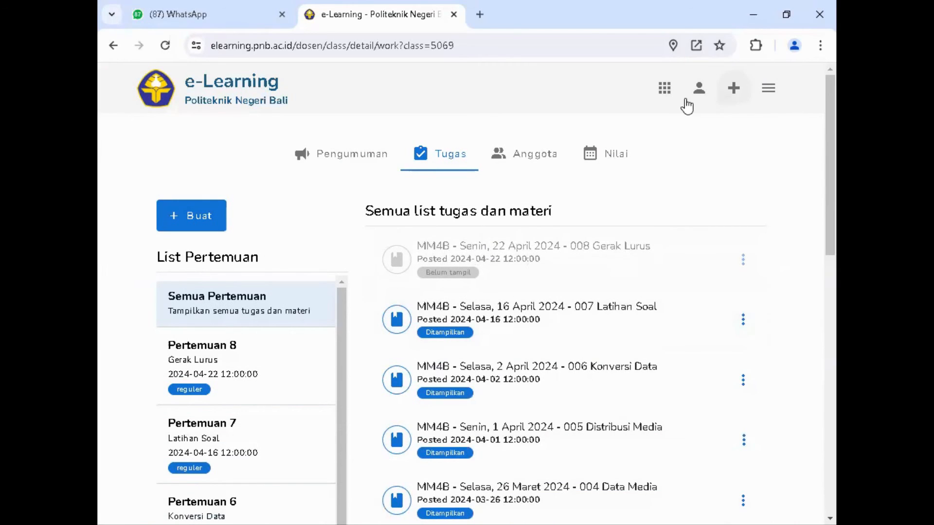
Step: Return to the active class list and open the Disain Web-20232-B class's assignments and materials for review
left_click(664, 89)
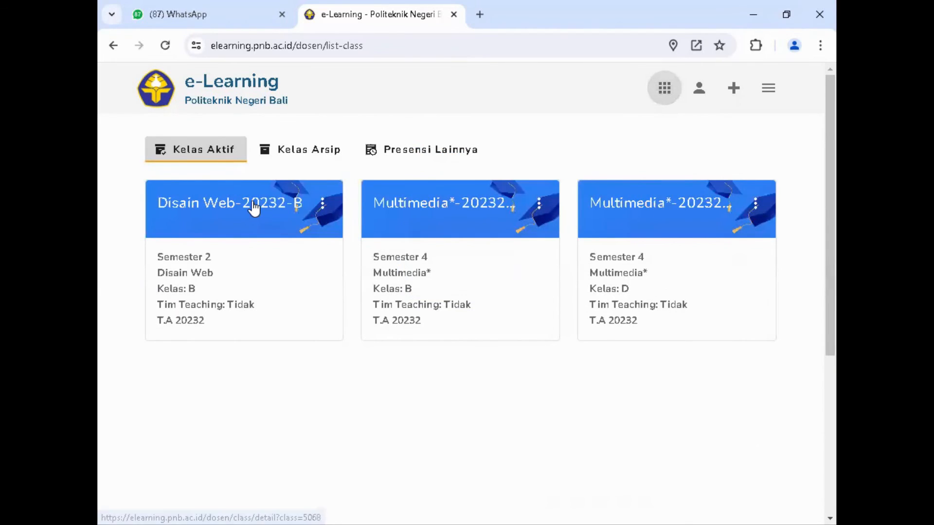
left_click(254, 205)
left_click(448, 162)
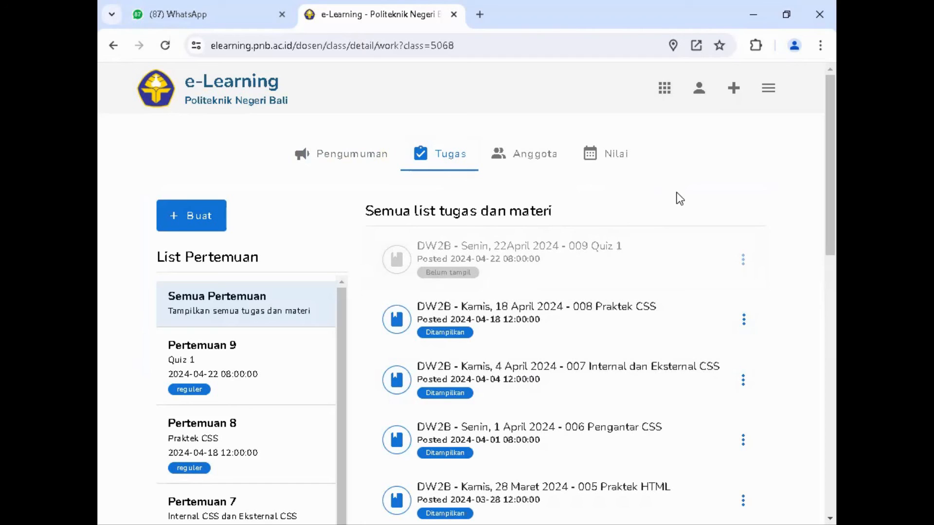
Step: Log out of the e-Learning account
left_click(768, 90)
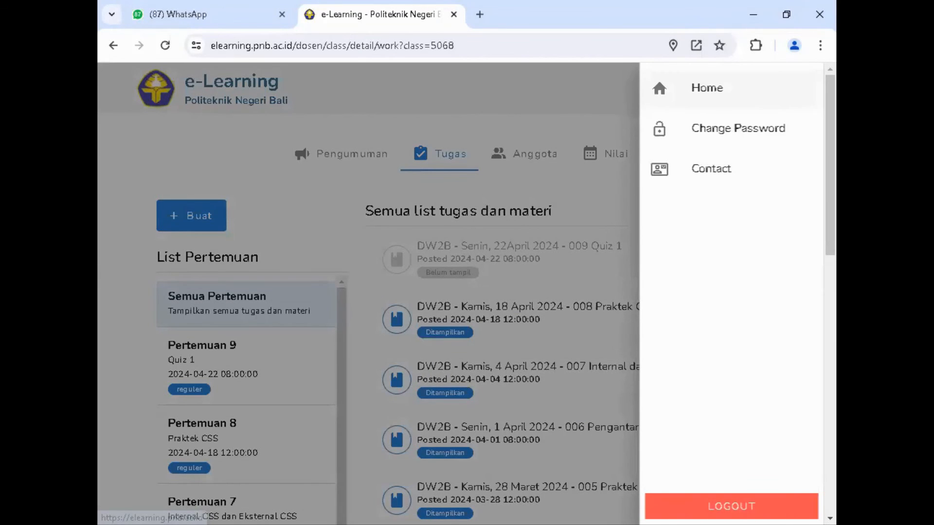
left_click(744, 506)
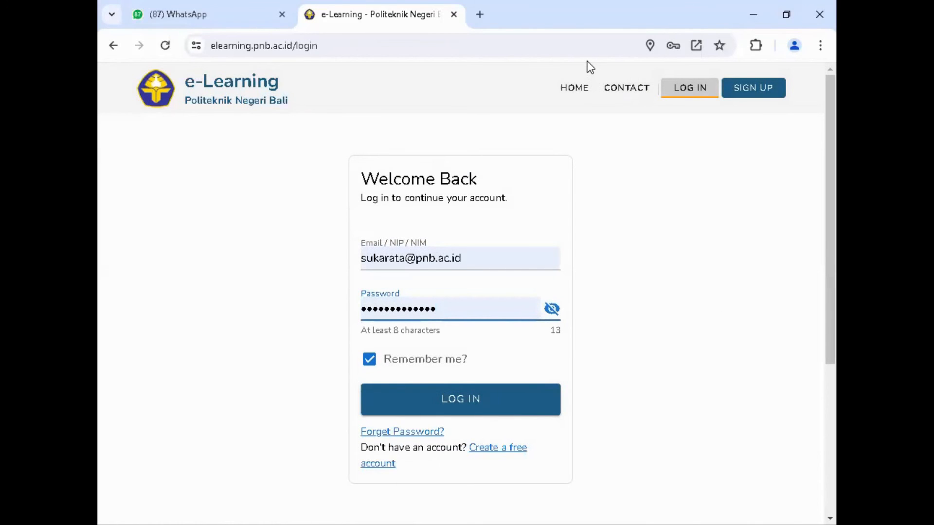